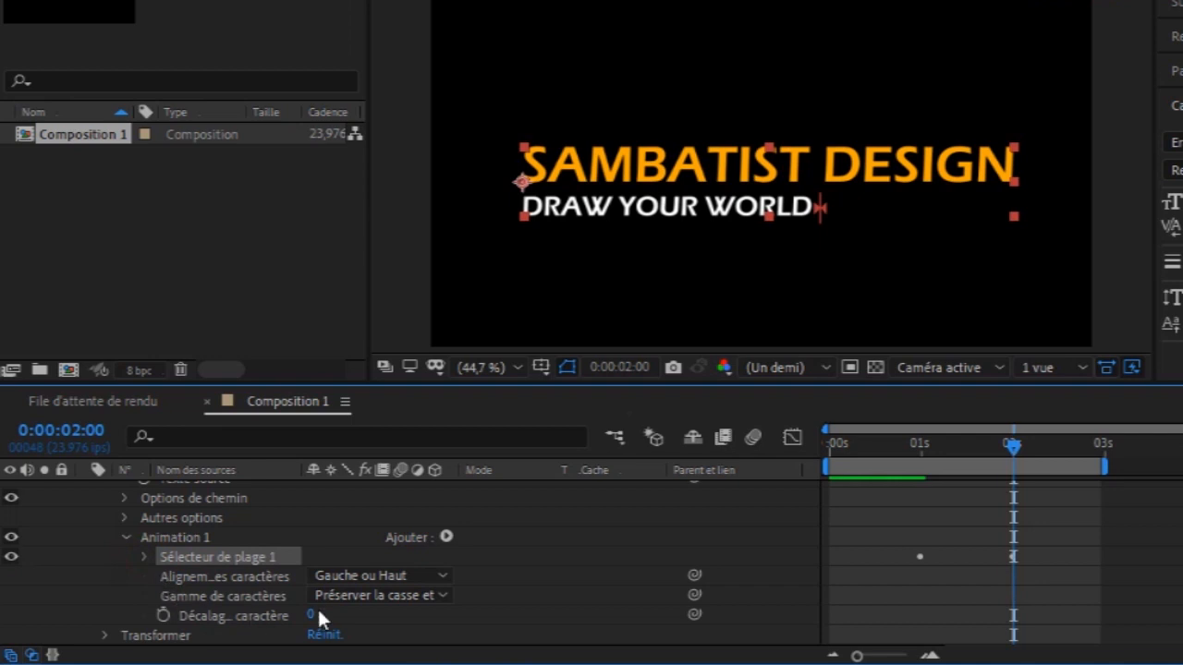
- Keyframe Animation 1's character offset (Décalage de caractères) at 0 at 0:00:02:00 and at 194 at 0:00:01:00
click(164, 616)
drag(1016, 445, 921, 462)
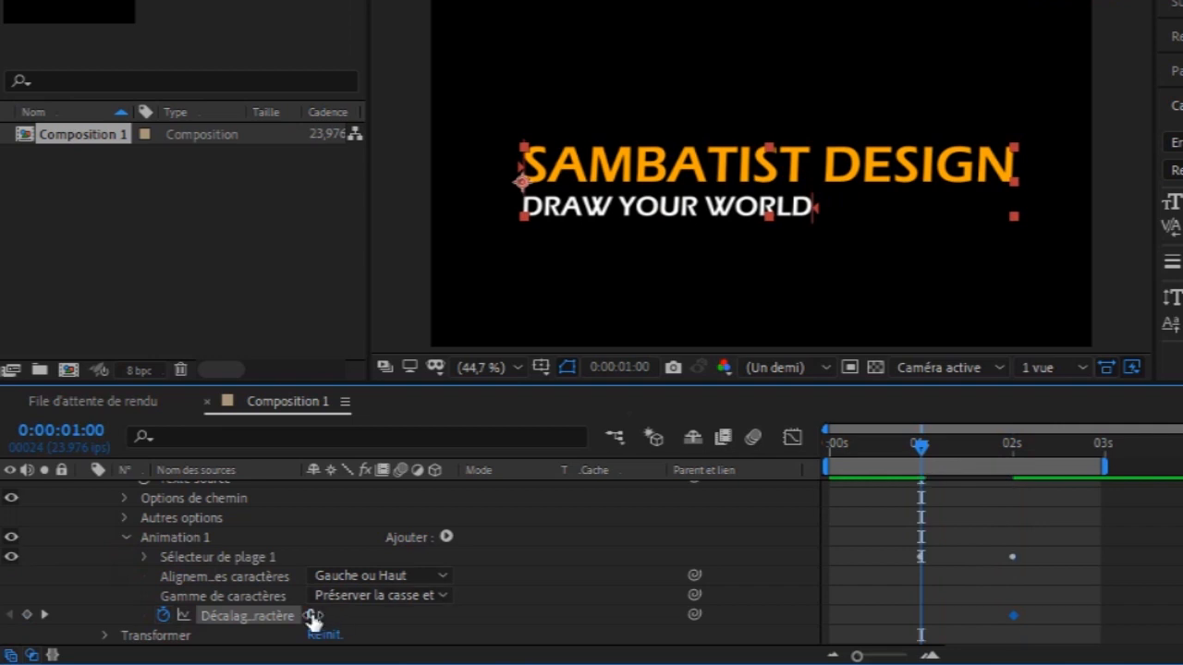
drag(314, 616, 539, 612)
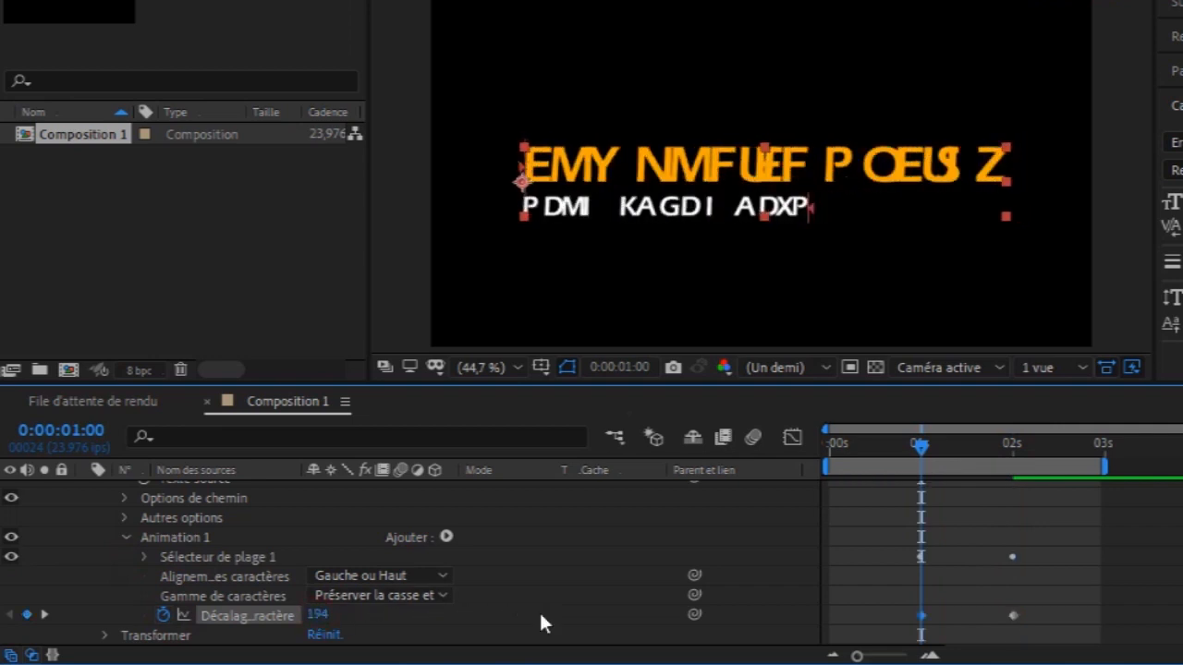
- Add the Echelle property to Animation 1 and keyframe it at 100% at 0:00:01:00
click(447, 537)
mouse_move(550, 553)
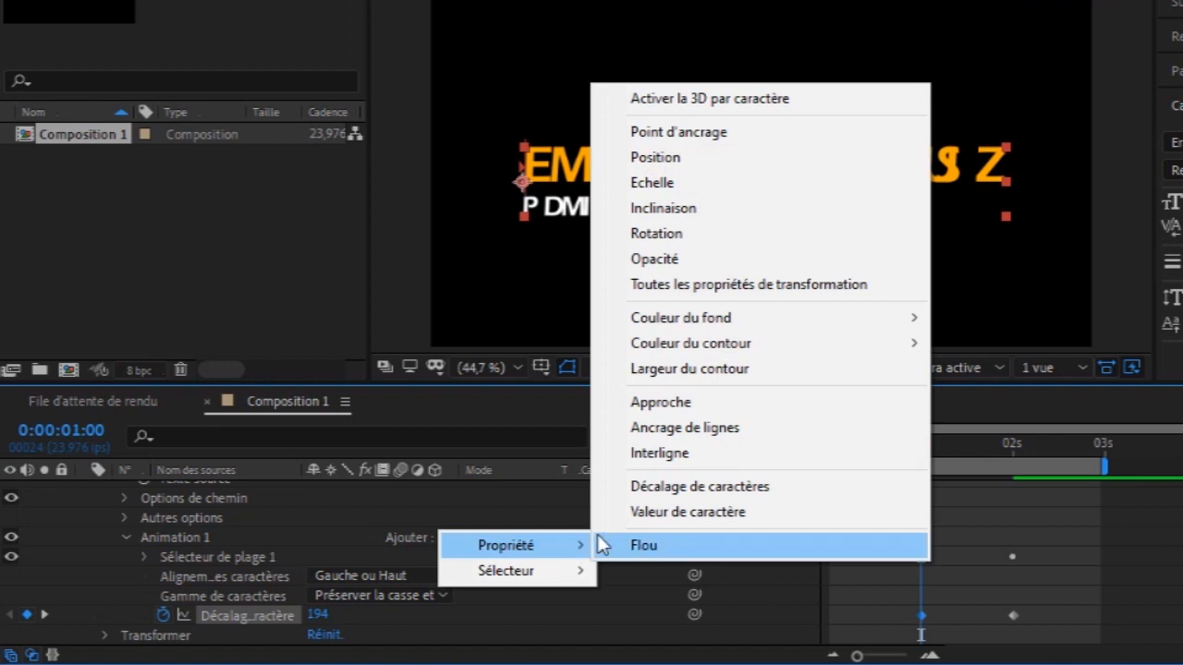
click(689, 183)
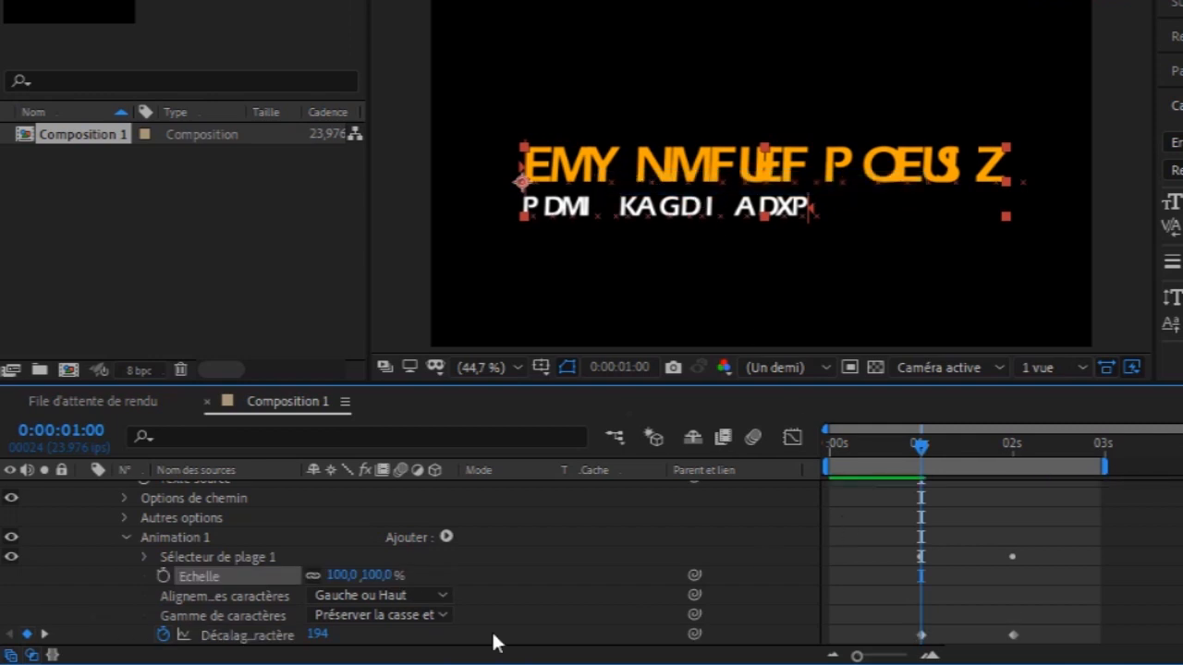
click(165, 575)
- Keyframe Animation 1's Echelle at 0% on both axes at 0:00:00:00, and scrub through the result
drag(850, 466, 775, 479)
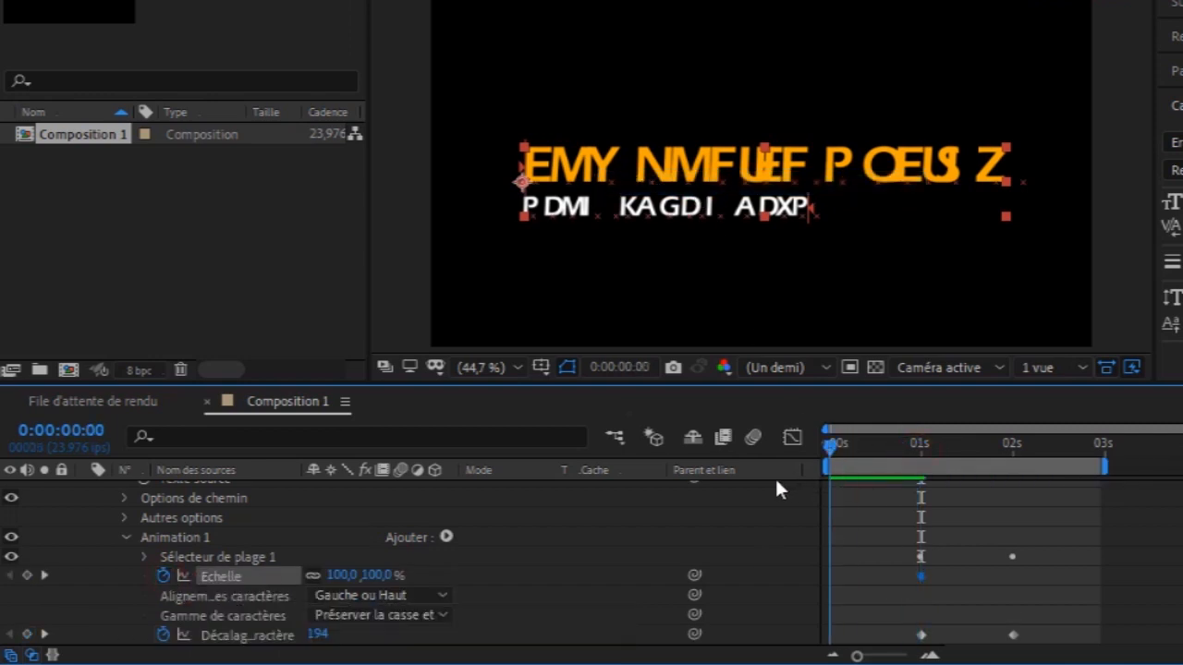
drag(386, 579, 287, 577)
click(338, 576)
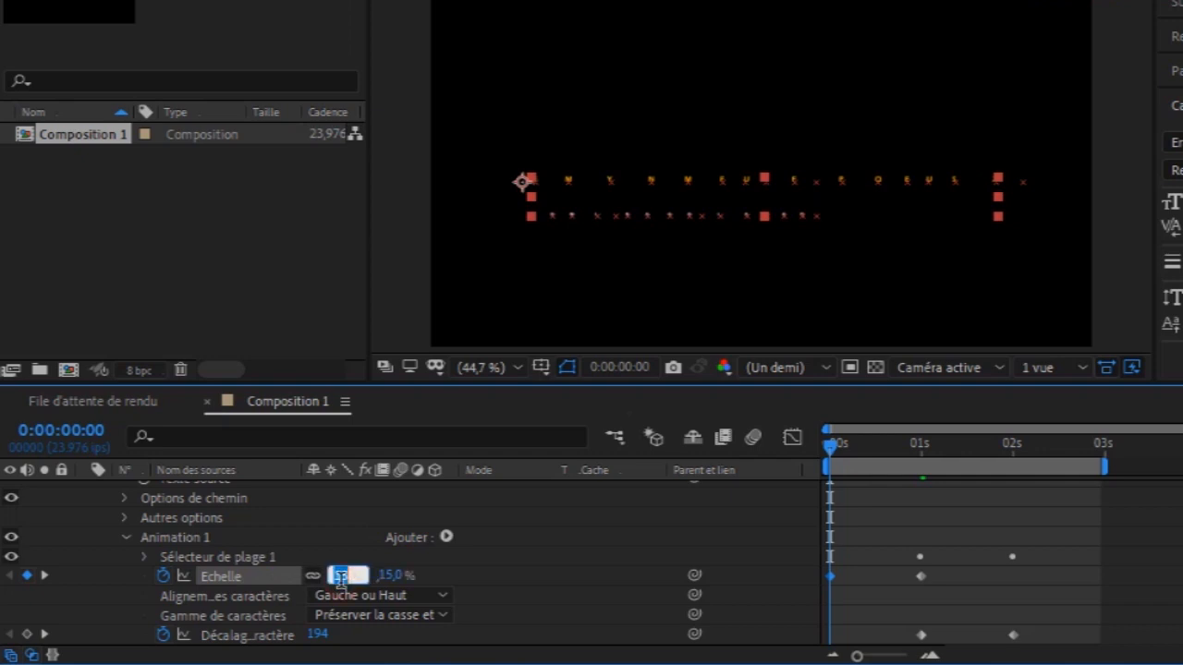
text(0)
key(Tab)
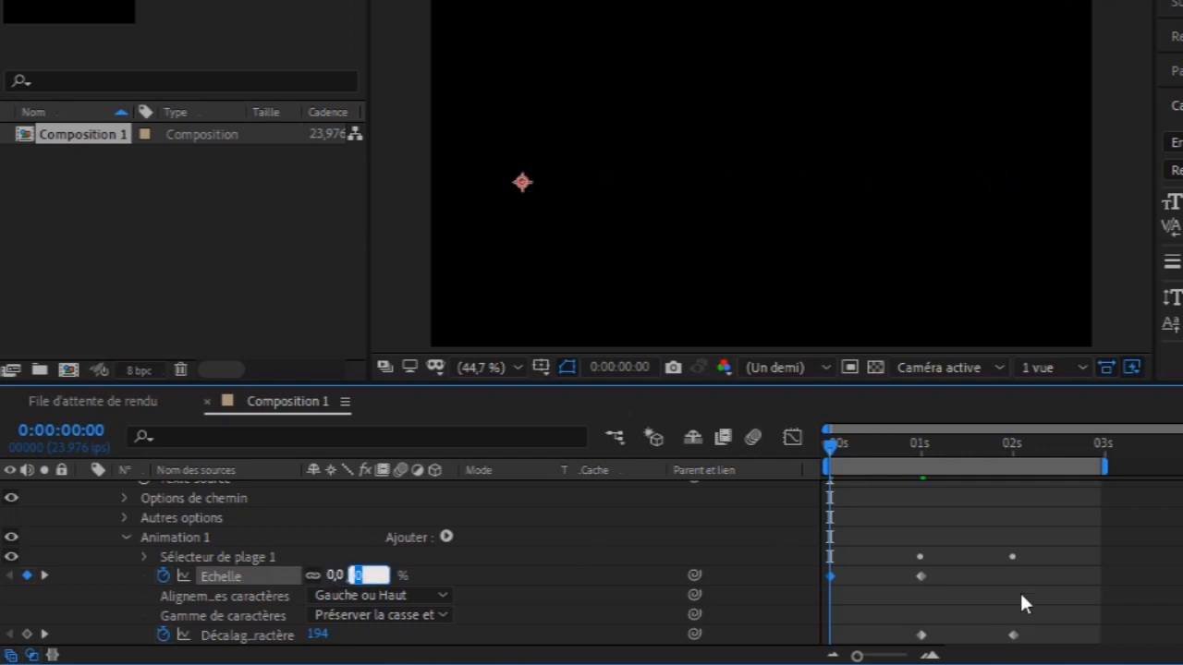
drag(833, 459, 1030, 456)
key(Home)
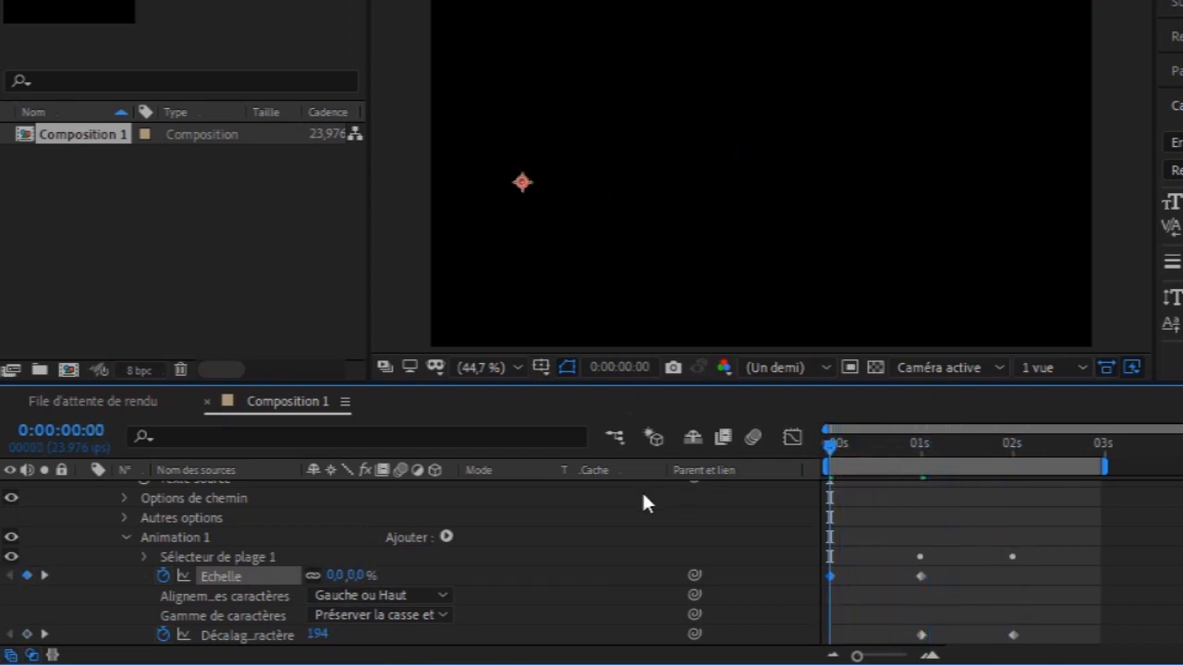
- Reveal the text layer's keyframed properties and apply Lissage de vitesse to all Début, Echelle and character offset keyframes
scroll(554, 564, up, 2)
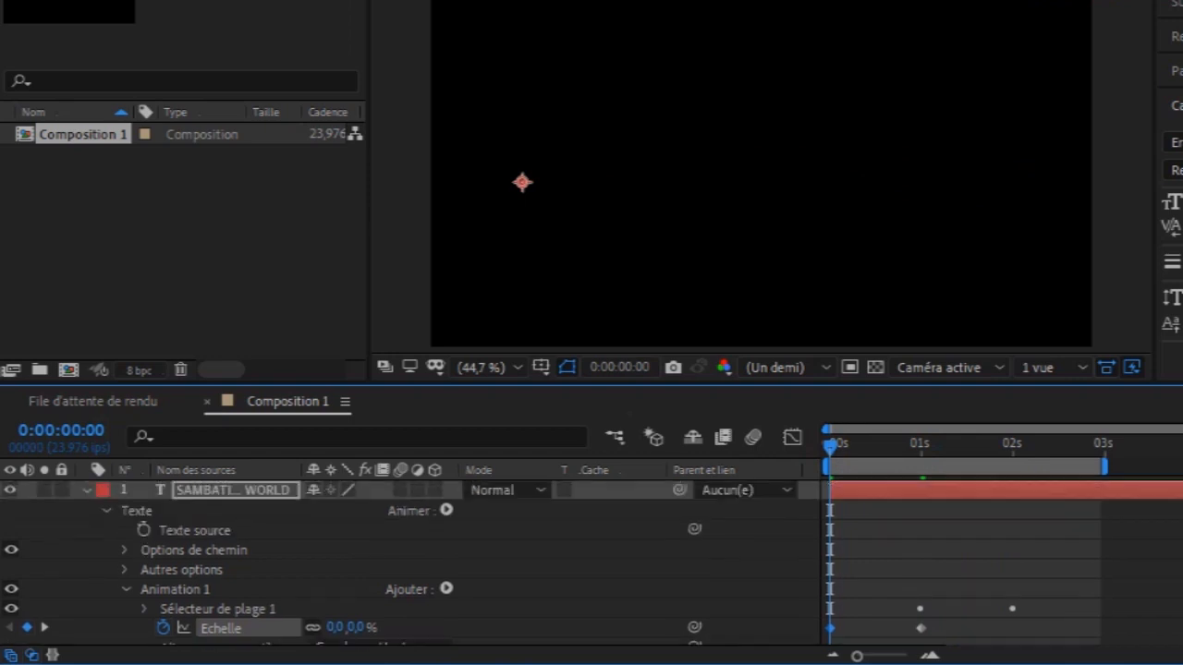
click(84, 490)
click(217, 488)
key(u)
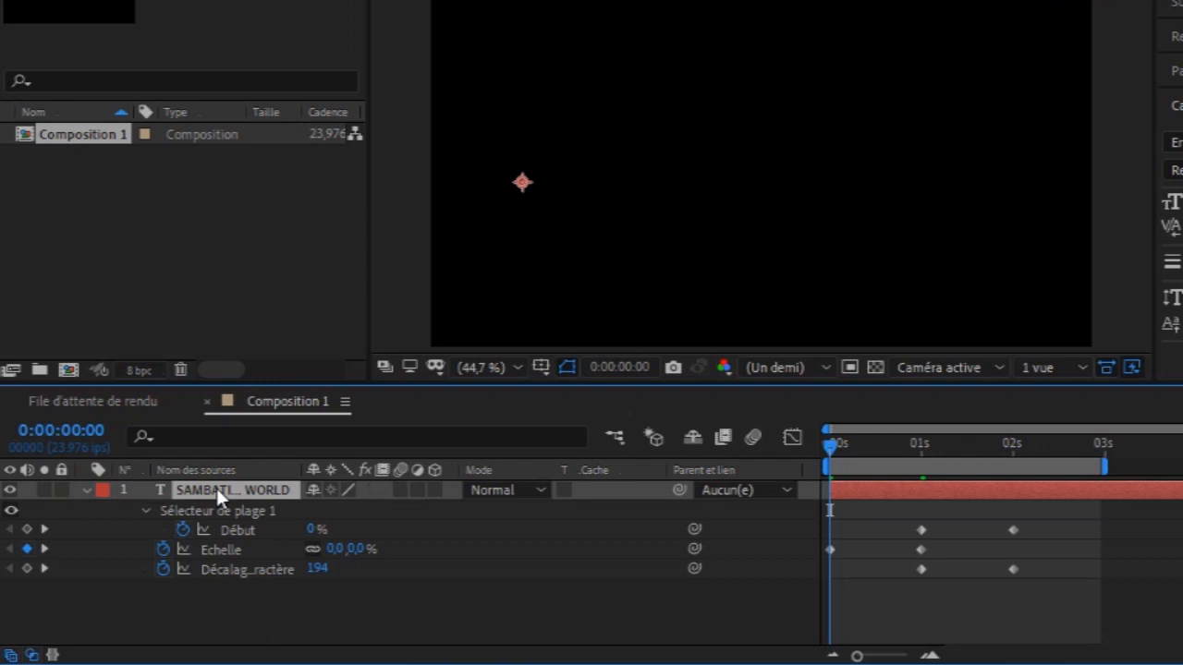
drag(1062, 597, 805, 515)
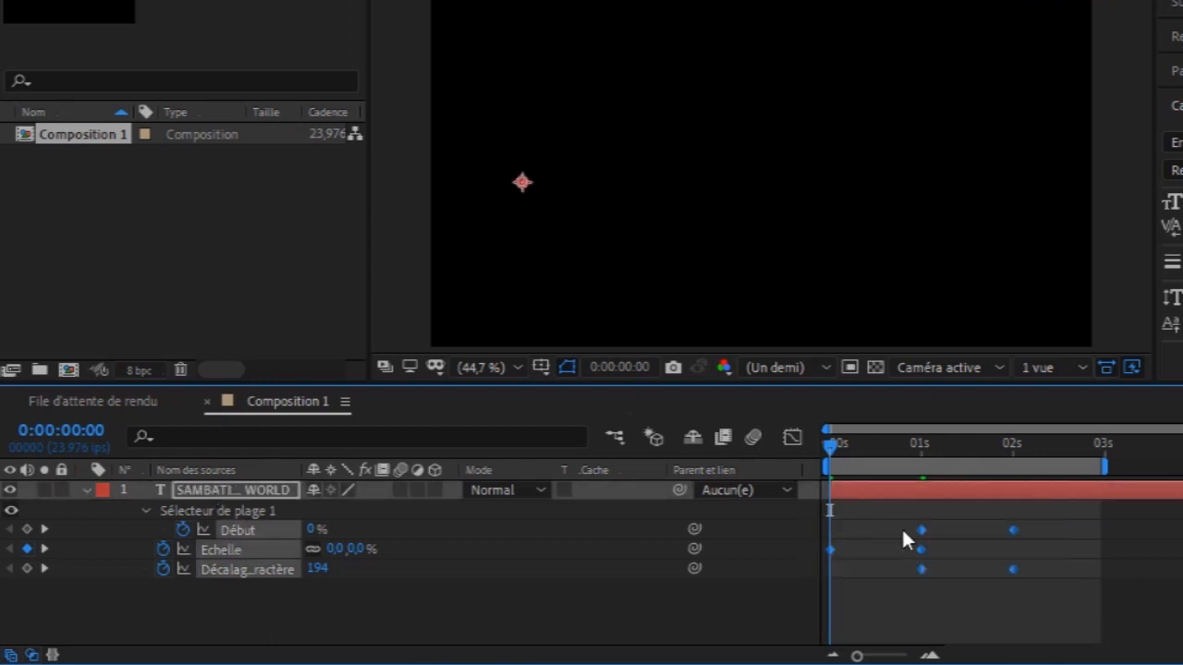
right_click(922, 539)
mouse_move(1033, 532)
click(1096, 465)
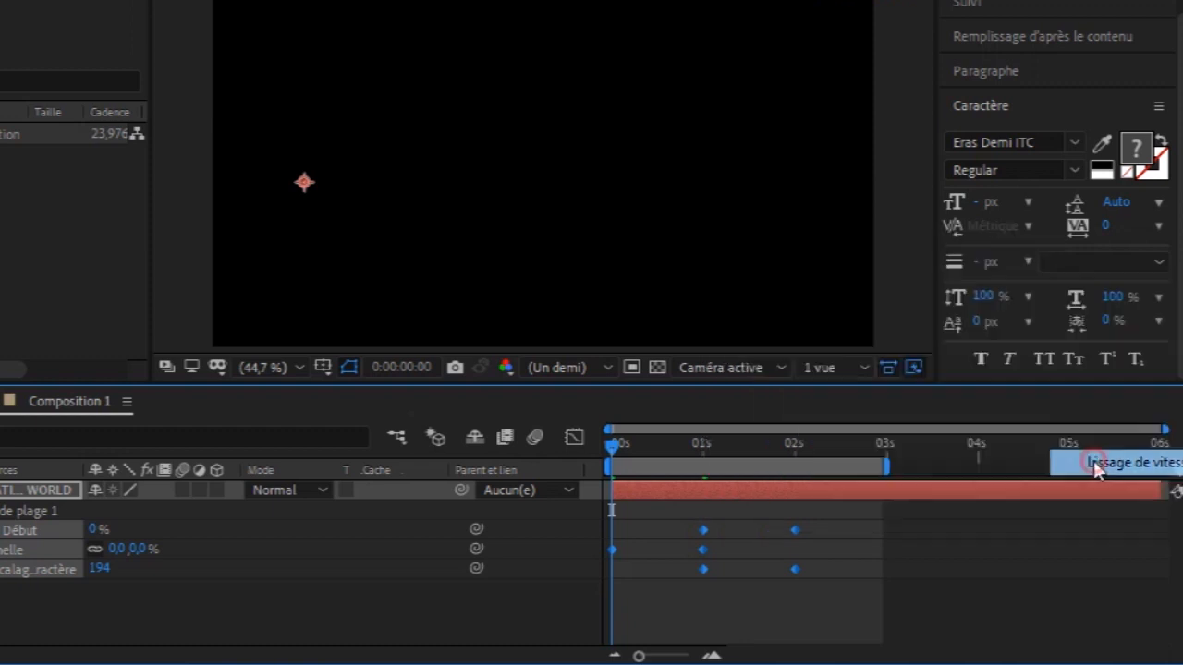
click(687, 606)
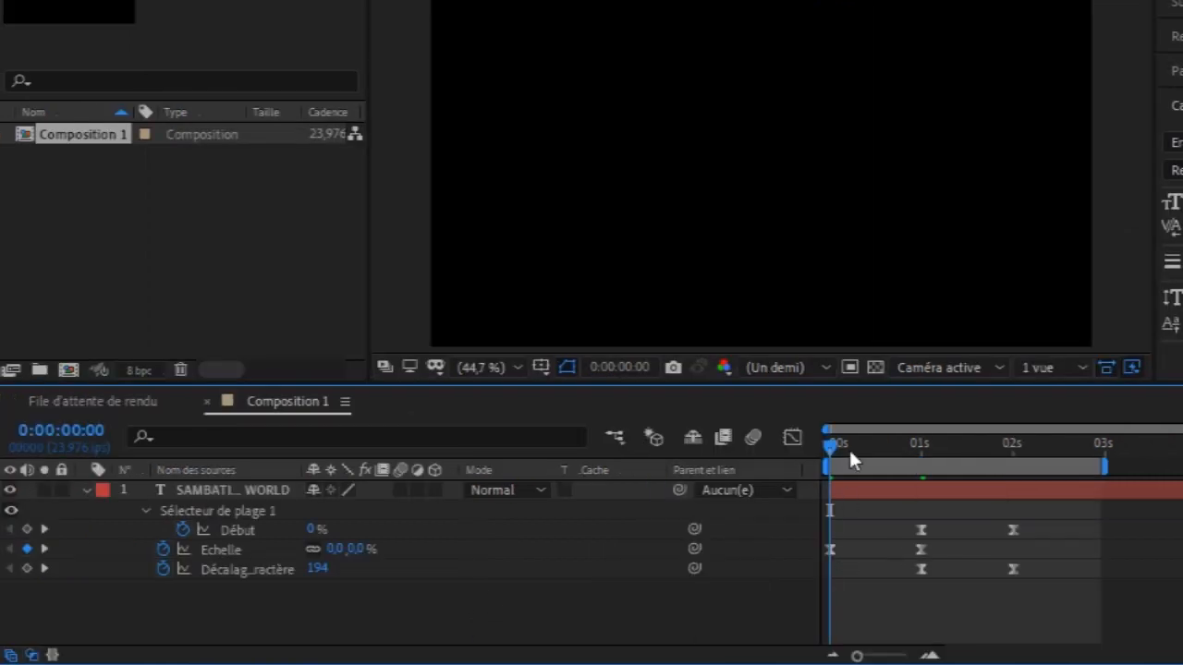
- Scrub through the eased text animation and play it from the start of the composition
drag(831, 442, 914, 447)
key(Home)
key(space)
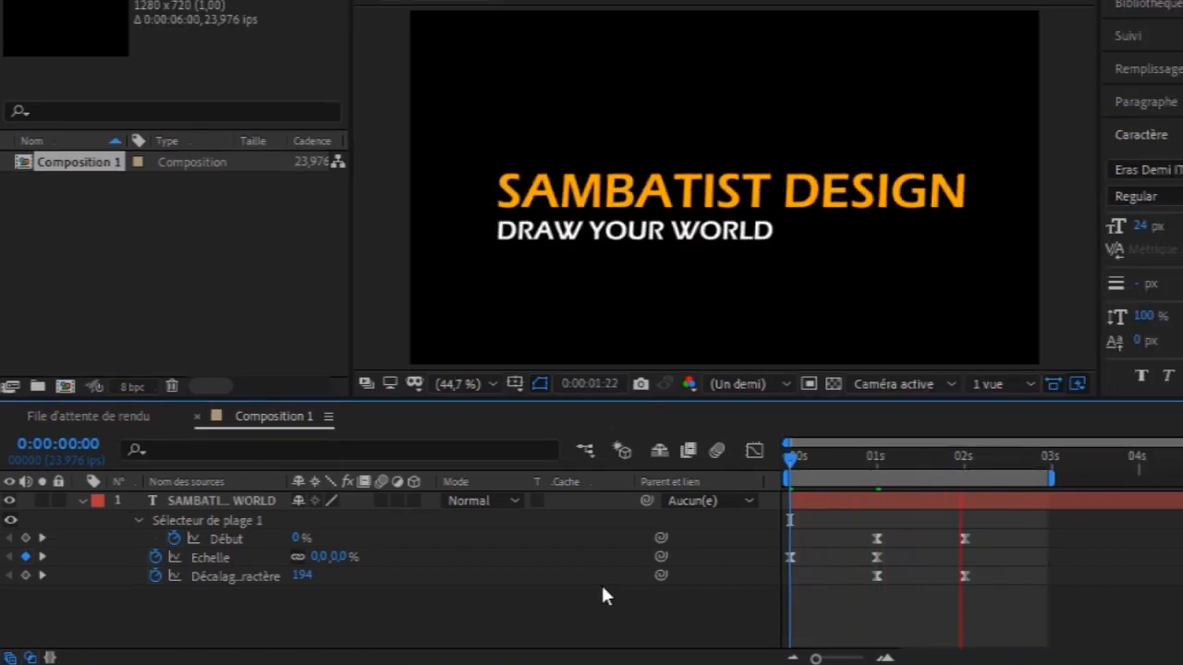
key(space)
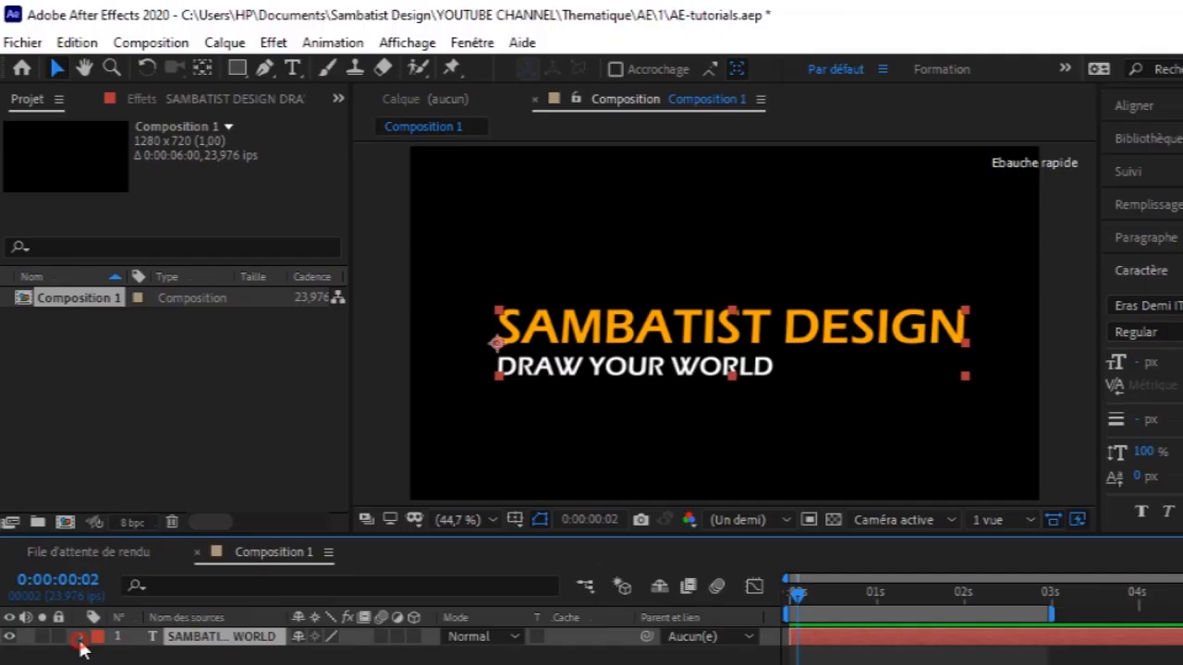
- Expand the SAMBATIST DESIGN text layer and add a Position text animator to it
click(83, 637)
click(425, 656)
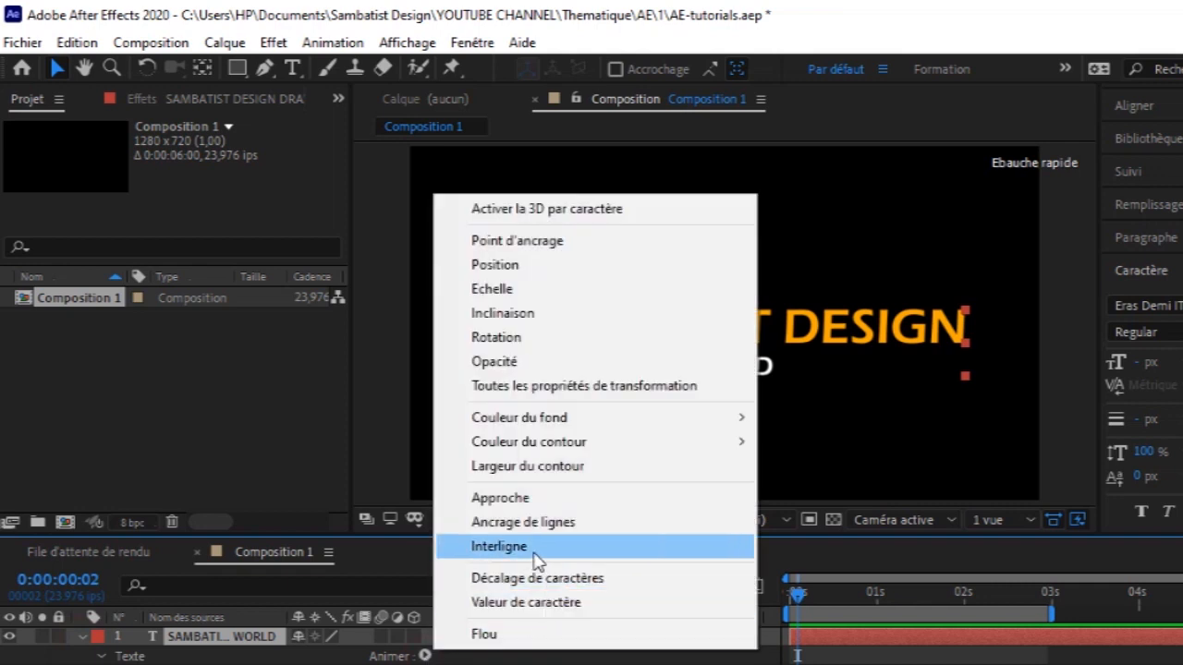
click(499, 265)
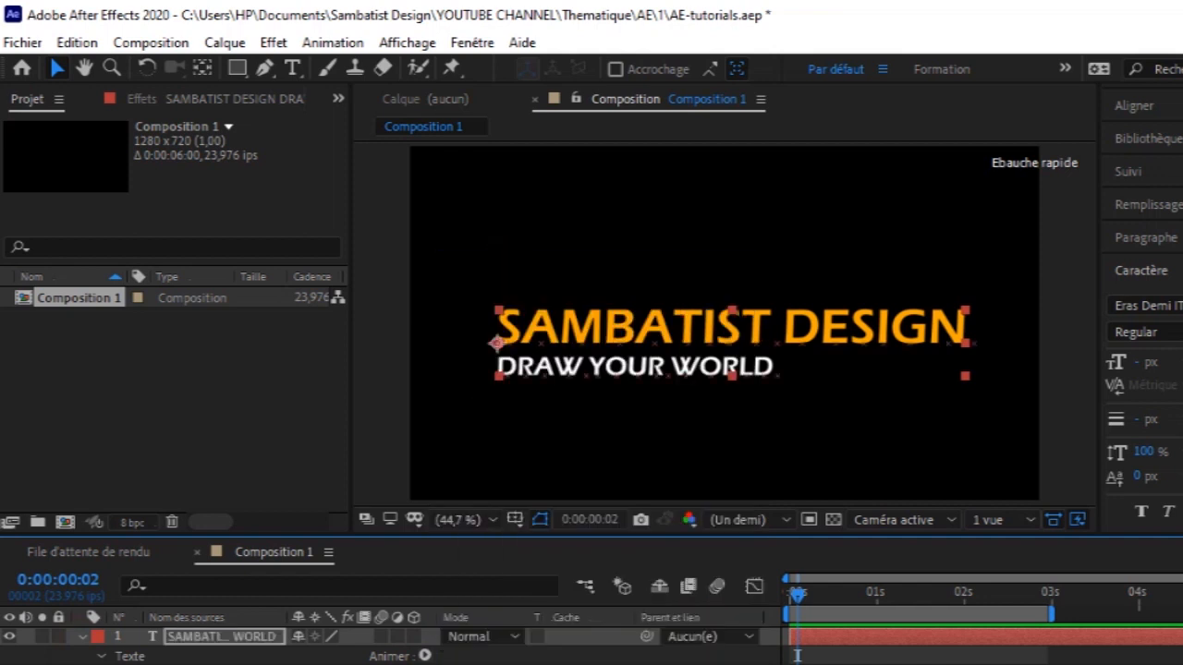
scroll(592, 647, down, 1)
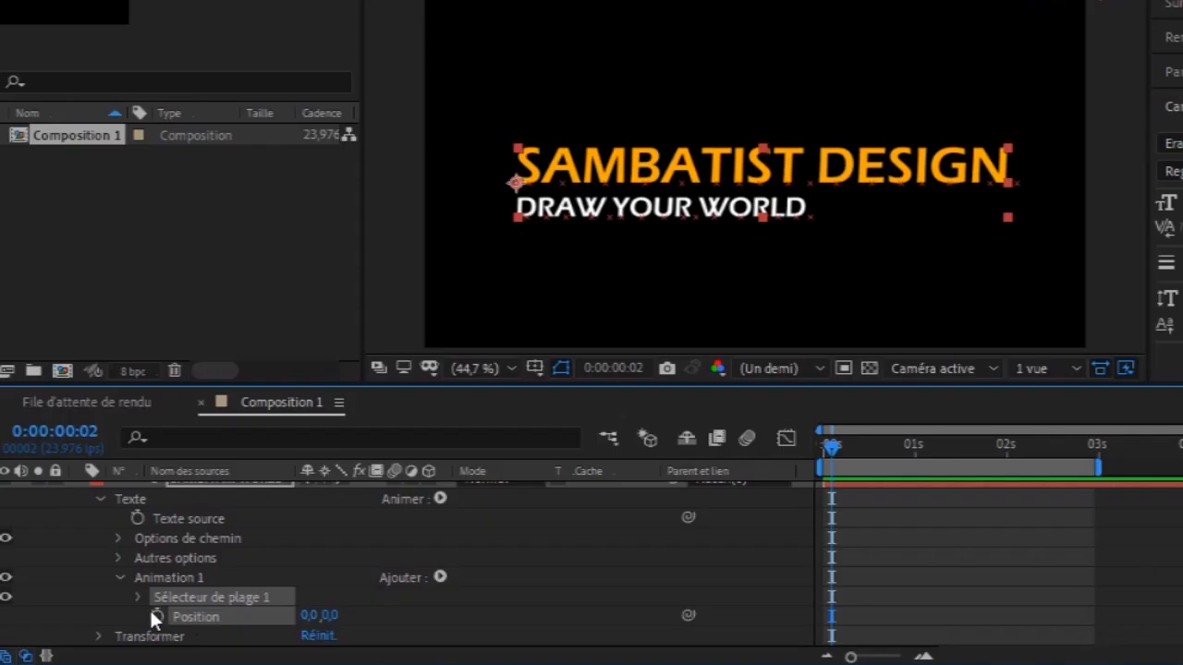
- Keyframe the range selector's Début at 0% at 0:00:00:02 and at 45% at 0:00:01:00
click(137, 598)
scroll(338, 561, down, 2)
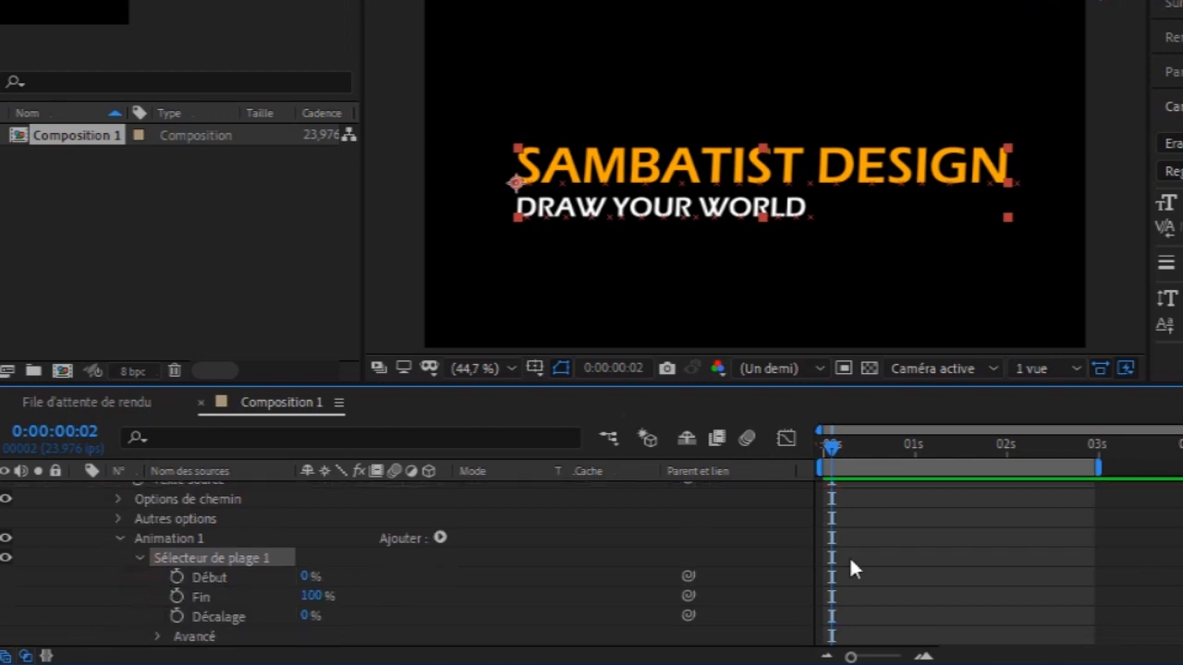
click(176, 579)
drag(831, 443, 915, 453)
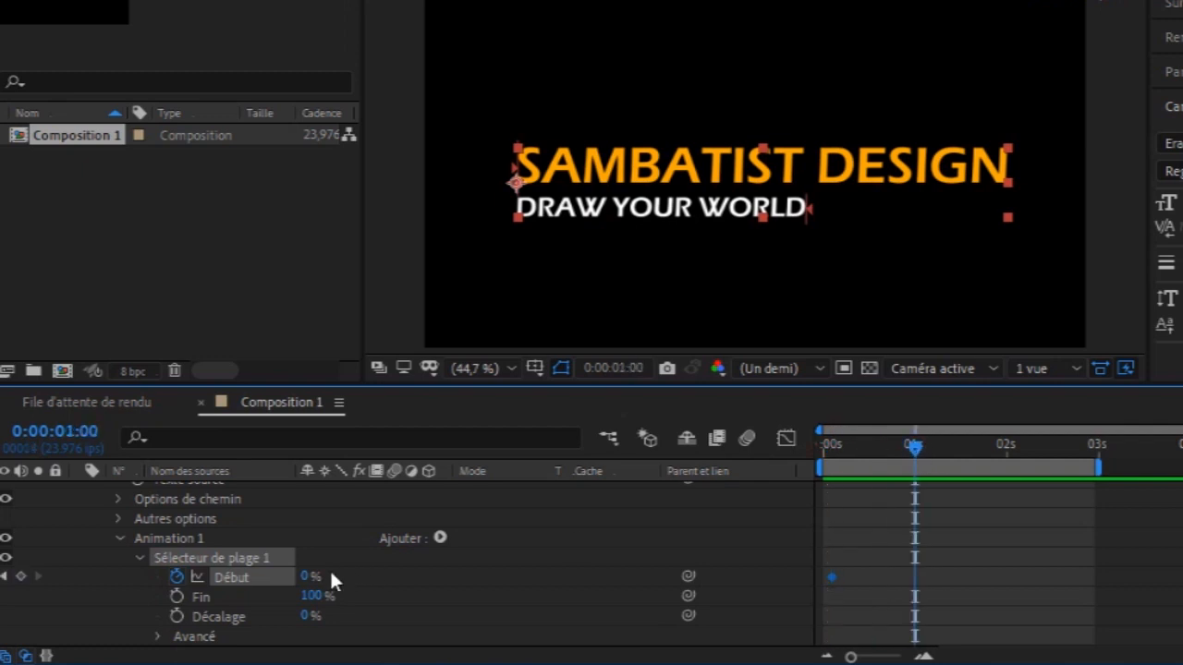
drag(309, 577, 352, 574)
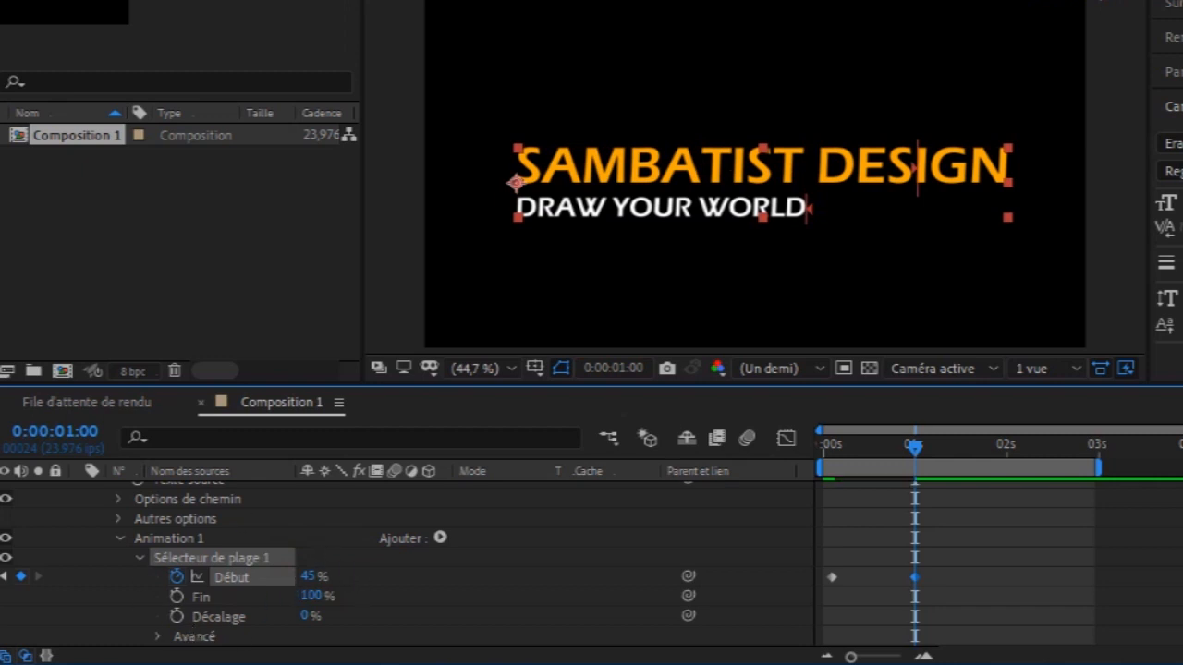
- Keyframe the animator's Position at 0,0 at 0:00:01:00 and at 0,-125 at 0:00:00:02, and scrub through the motion
scroll(407, 564, down, 2)
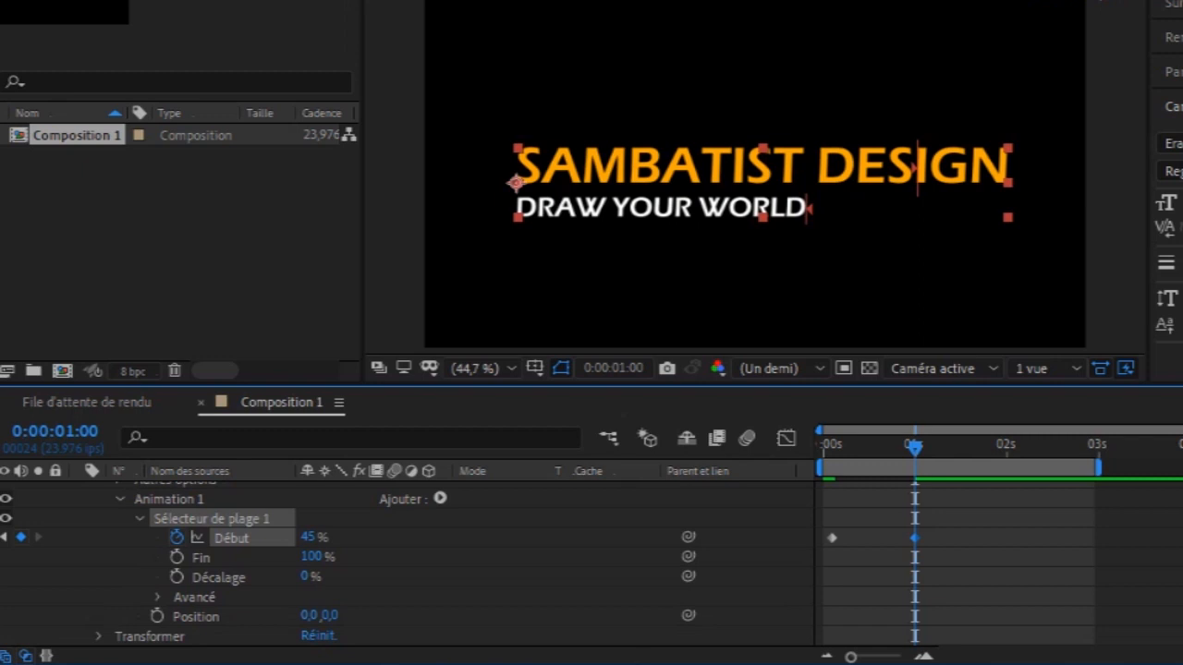
click(157, 617)
drag(918, 447, 832, 451)
click(832, 447)
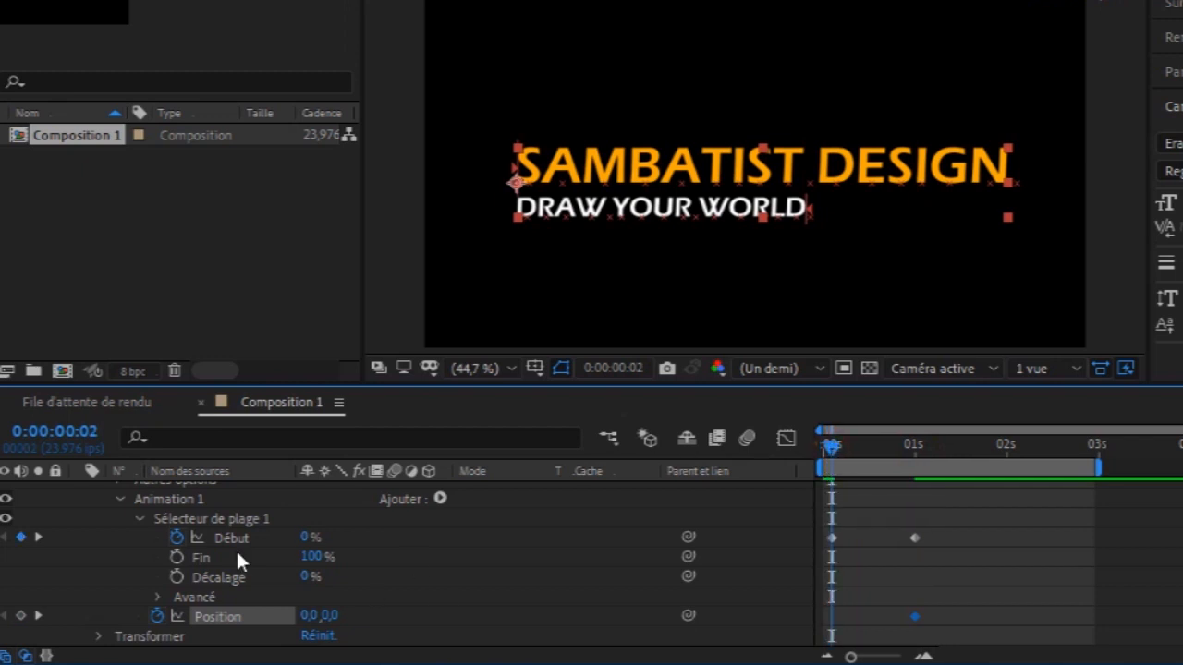
drag(328, 615, 157, 636)
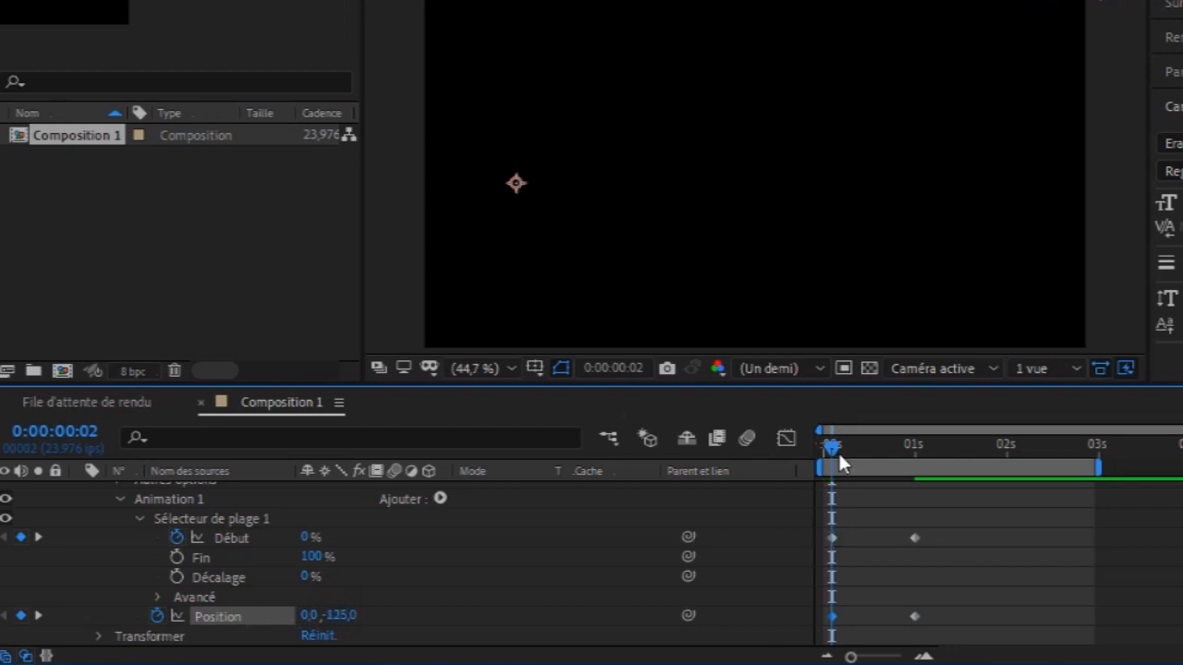
drag(834, 446, 914, 465)
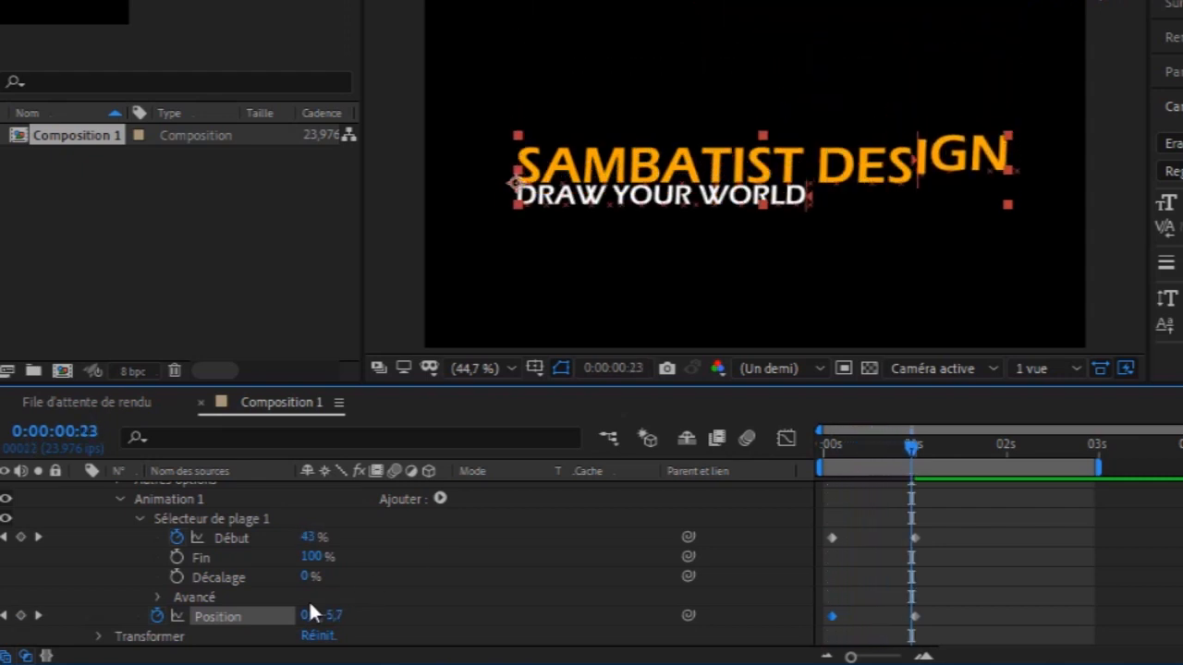
- Expand the range selector's Avancé options, set Basé sur to Mots, and preview the animation from the start
click(158, 598)
mouse_move(914, 455)
mouse_down()
mouse_move(794, 457)
mouse_move(822, 444)
mouse_move(933, 459)
mouse_up()
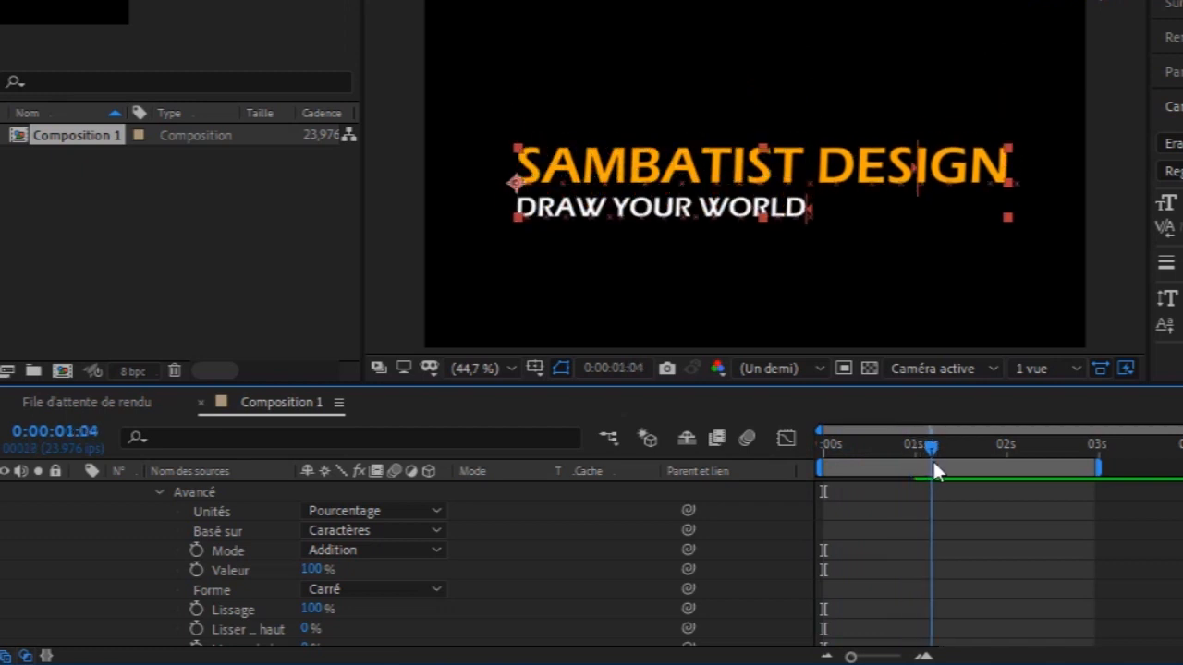
click(437, 532)
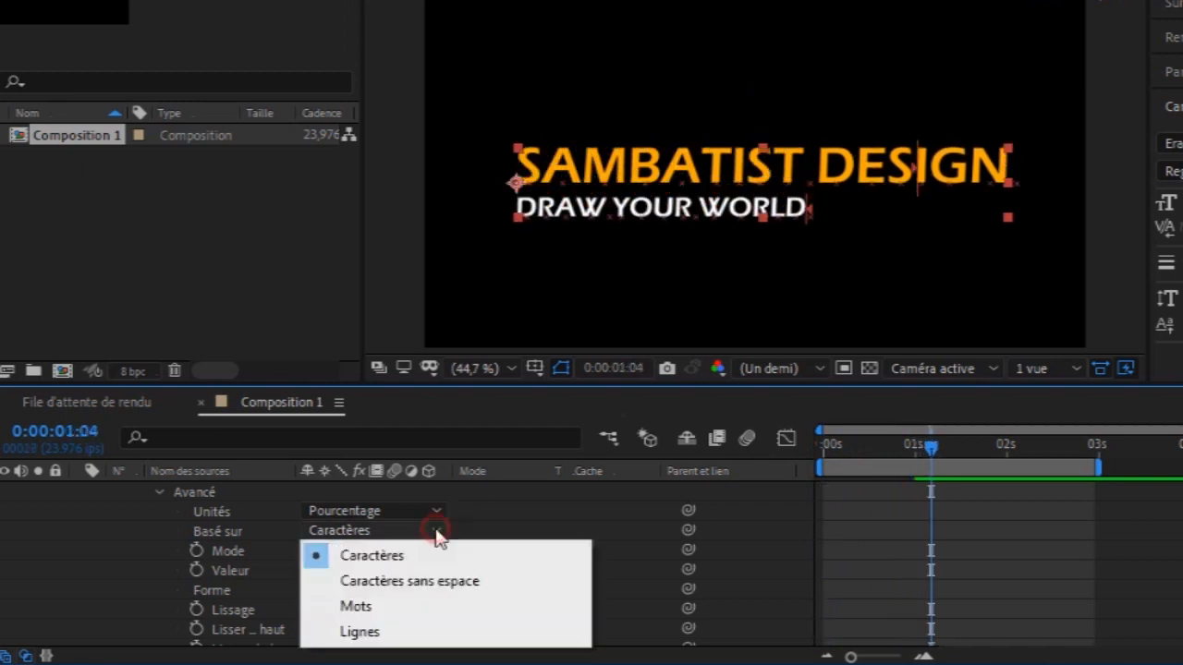
click(380, 609)
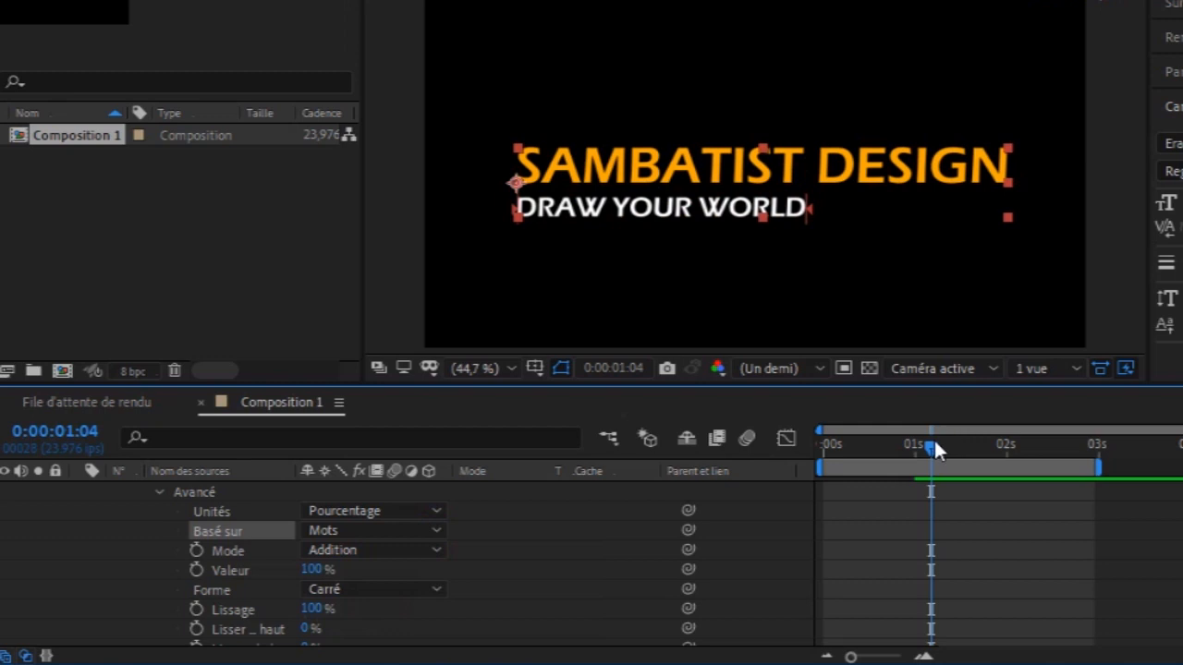
key(Home)
key(space)
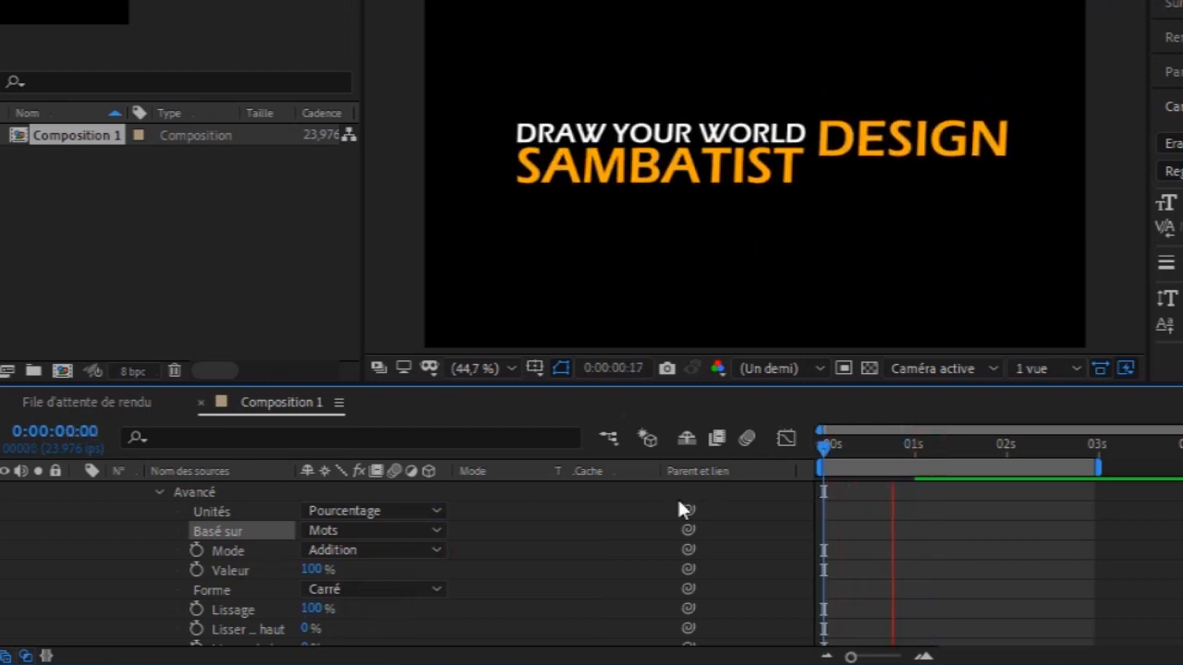
key(space)
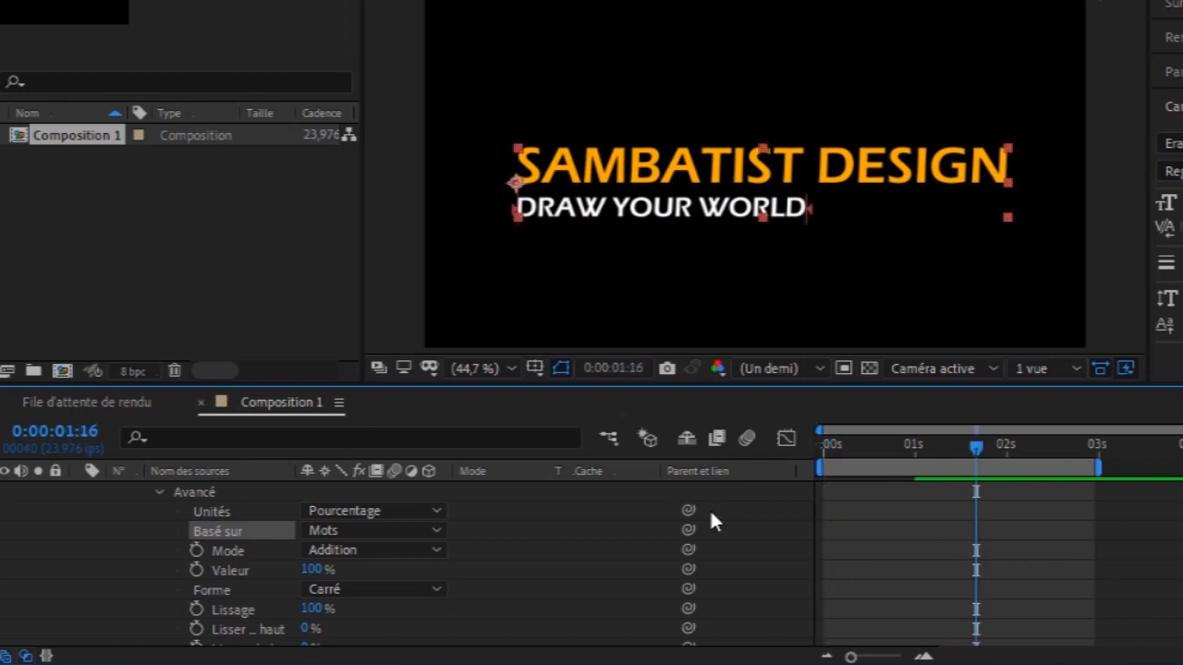
- Set the range selector's Basé sur option back to Caractères and preview the animation
click(436, 530)
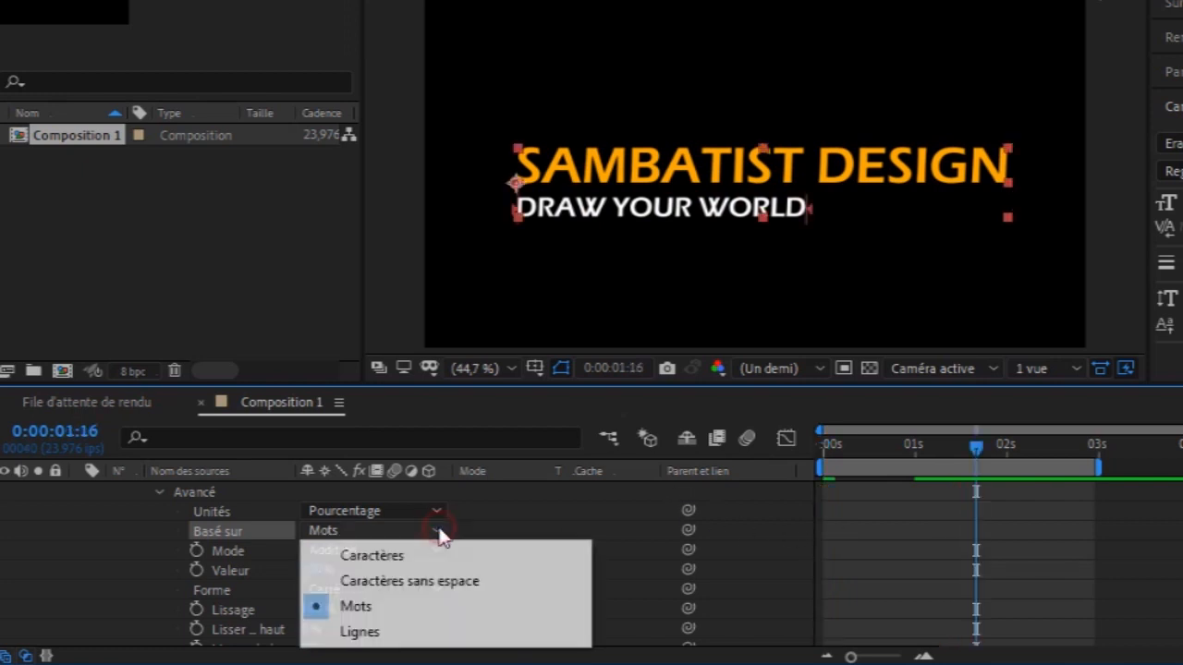
click(372, 555)
key(space)
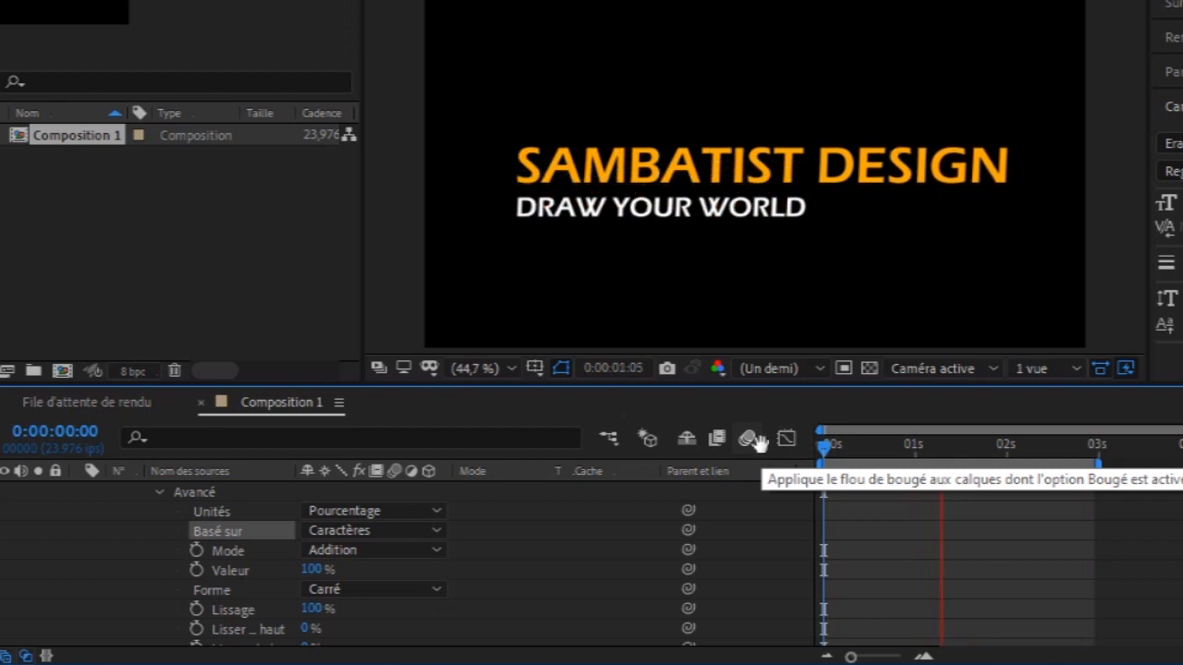
key(space)
- Set the range selector's Basé sur option to Lignes and preview the animation from the start
click(442, 529)
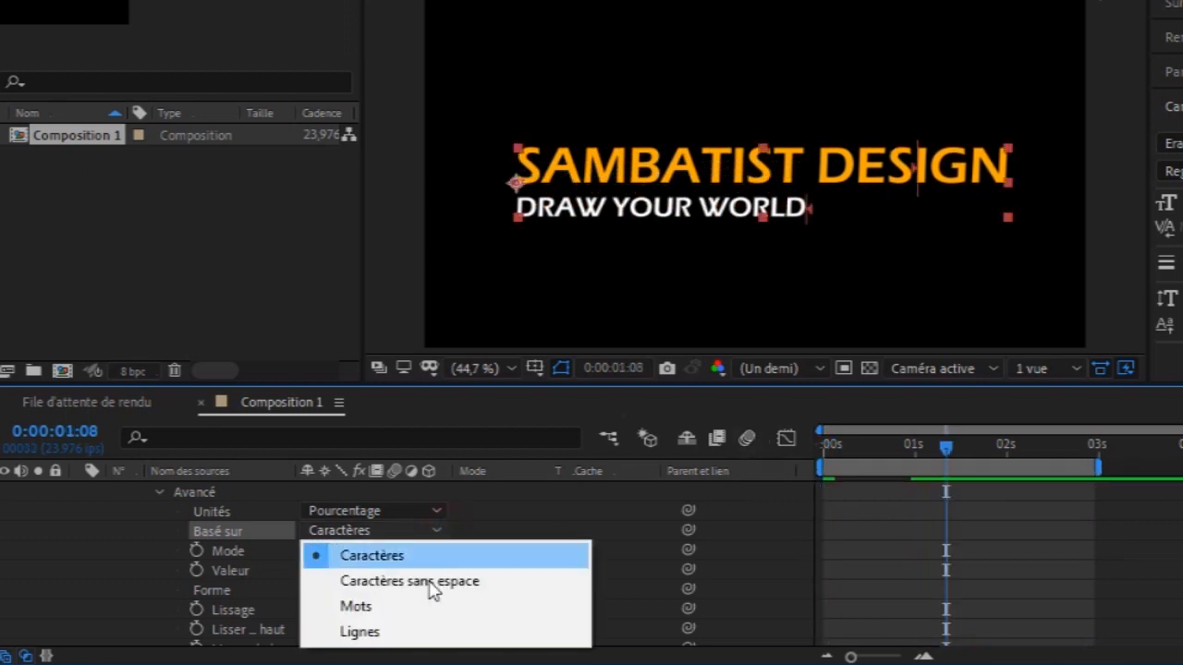
click(410, 632)
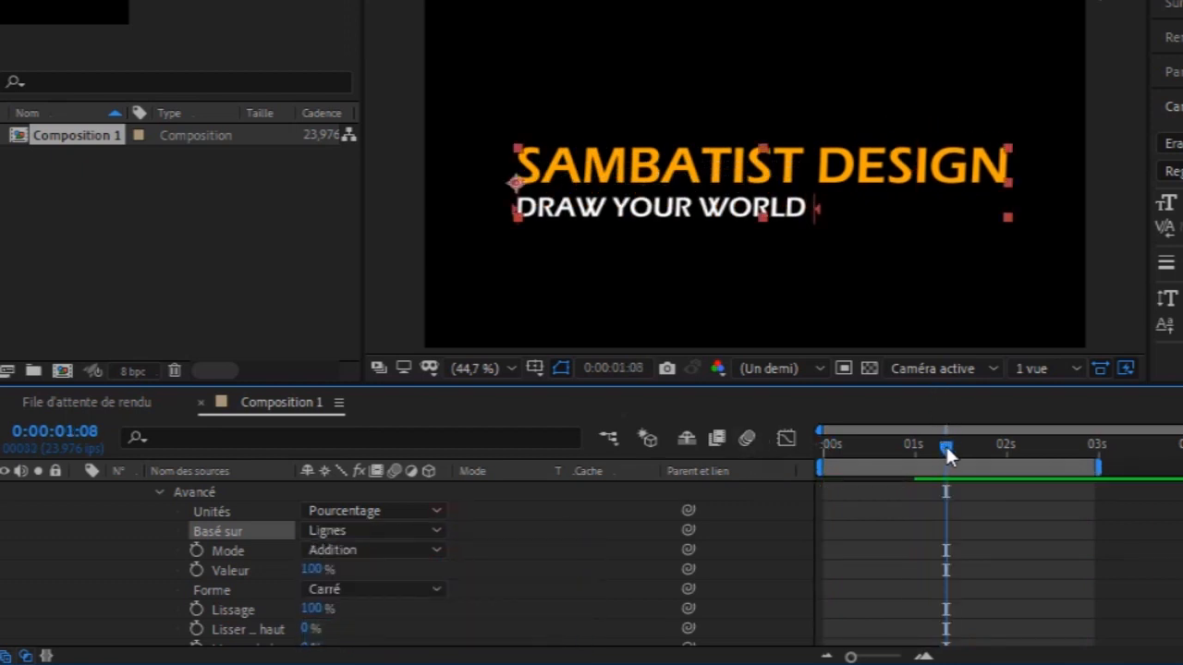
click(824, 463)
key(space)
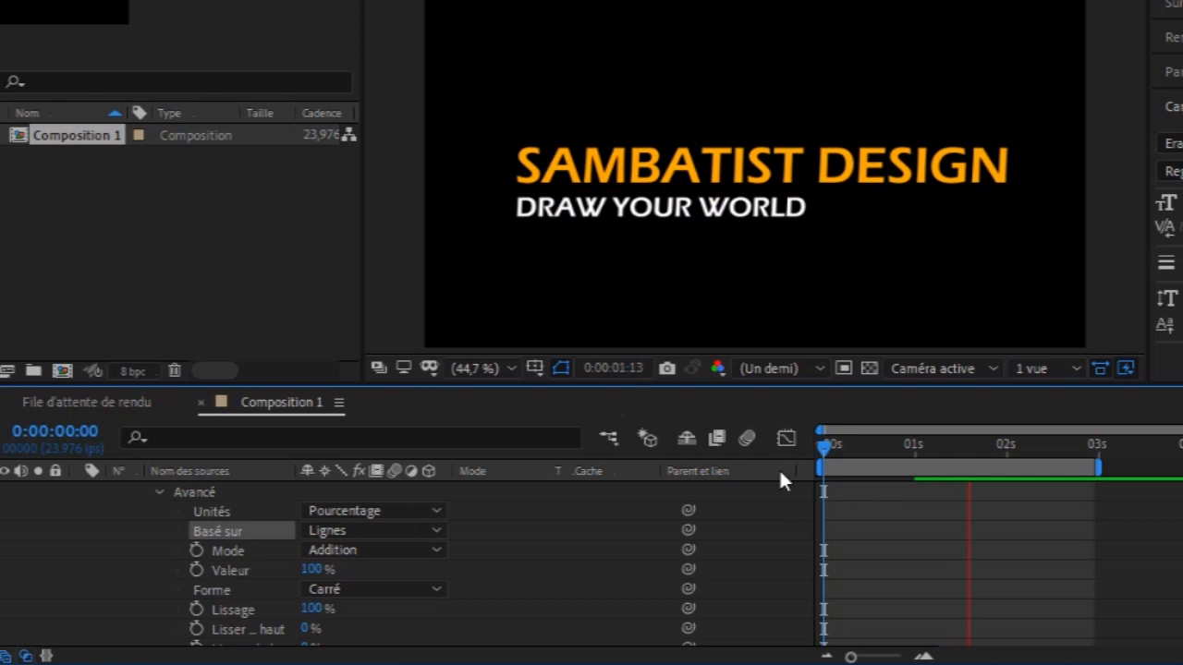
- Set the range selector's Basé sur option from Lignes back to Caractères and play the animation from the first frame
key(space)
click(434, 532)
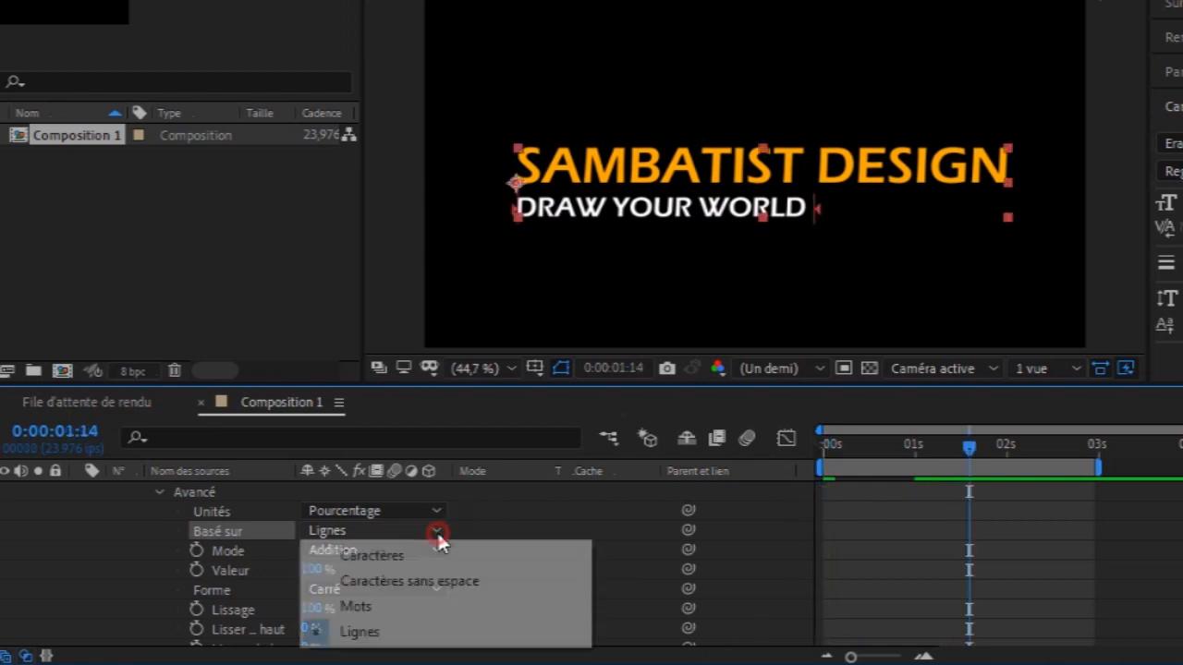
click(420, 562)
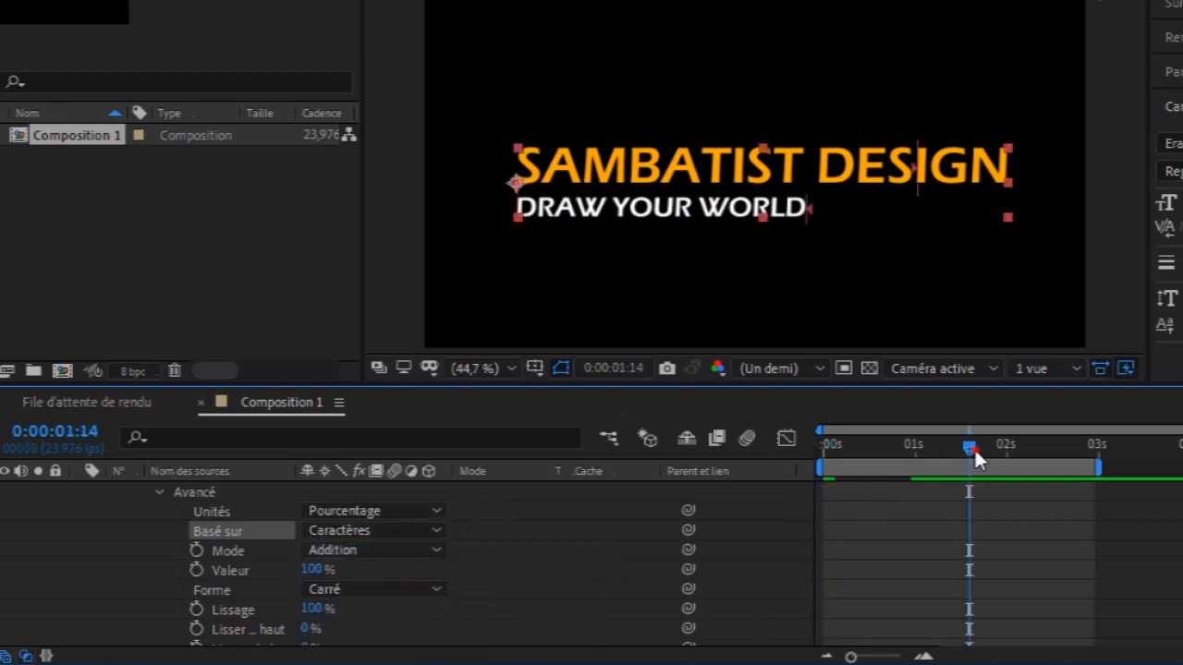
key(Home)
key(space)
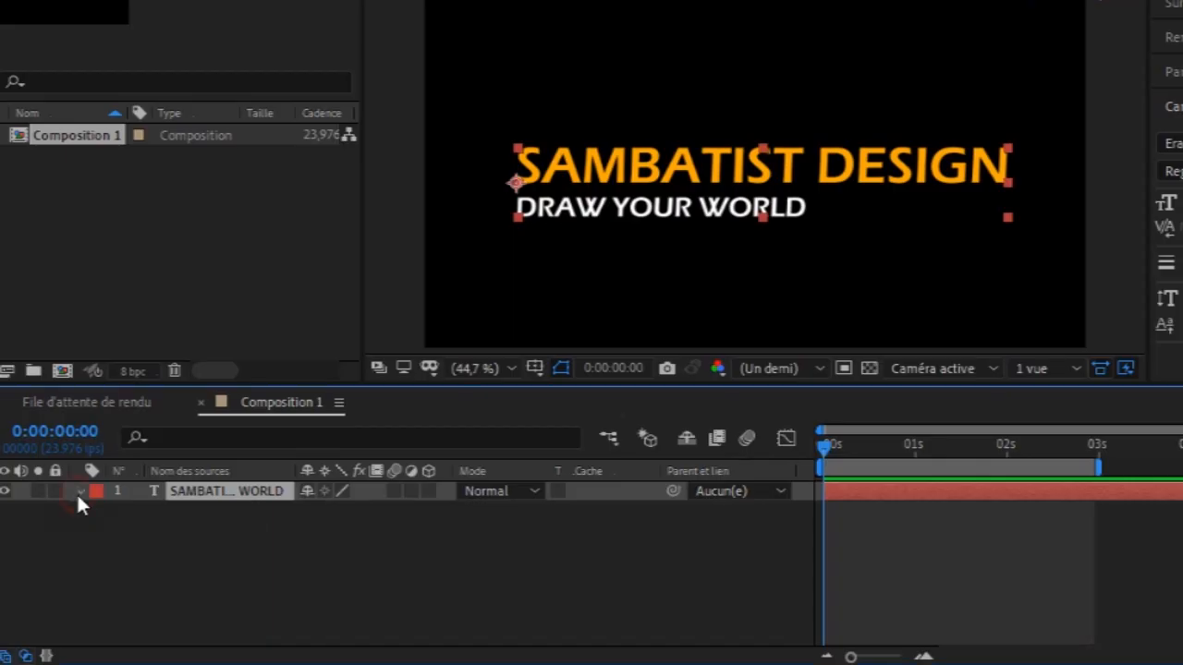
- Add an Interligne animator to the SAMBATIST DESIGN text layer and expand its range selector's properties
click(80, 492)
click(441, 510)
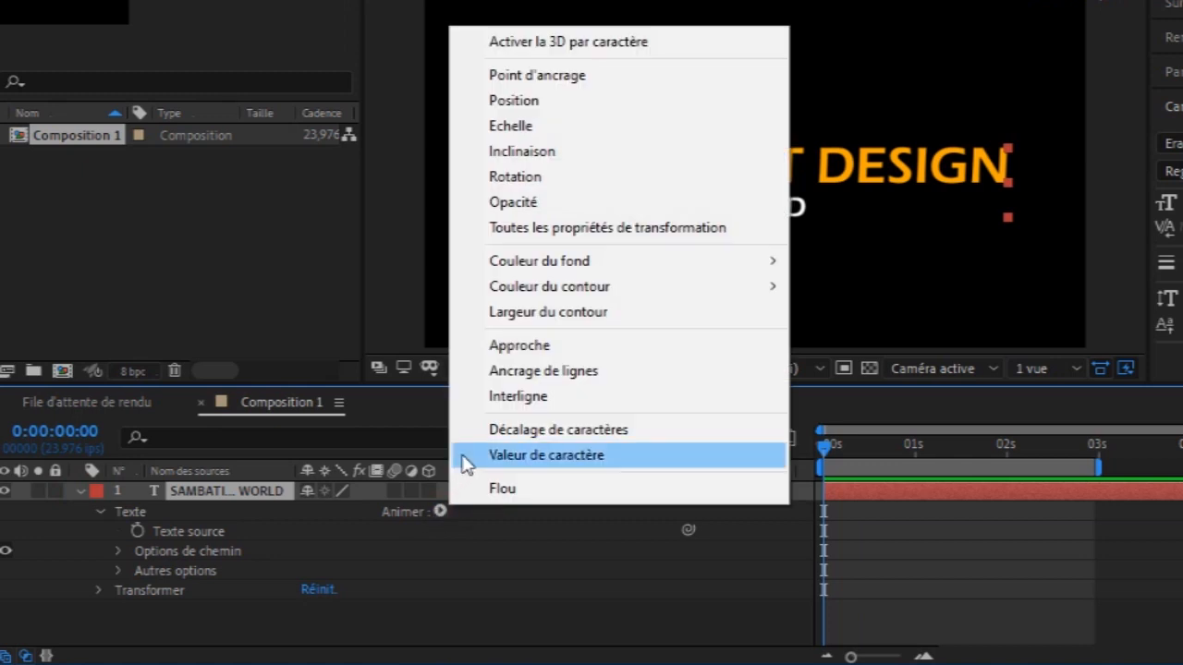
click(517, 396)
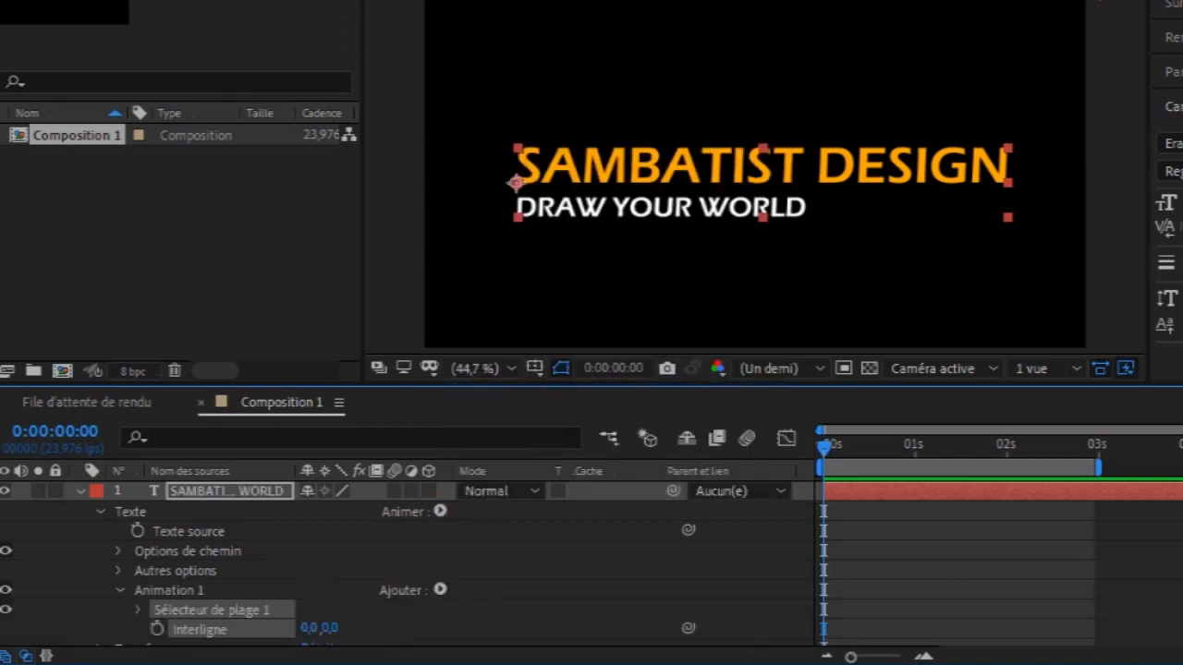
scroll(406, 564, down, 1)
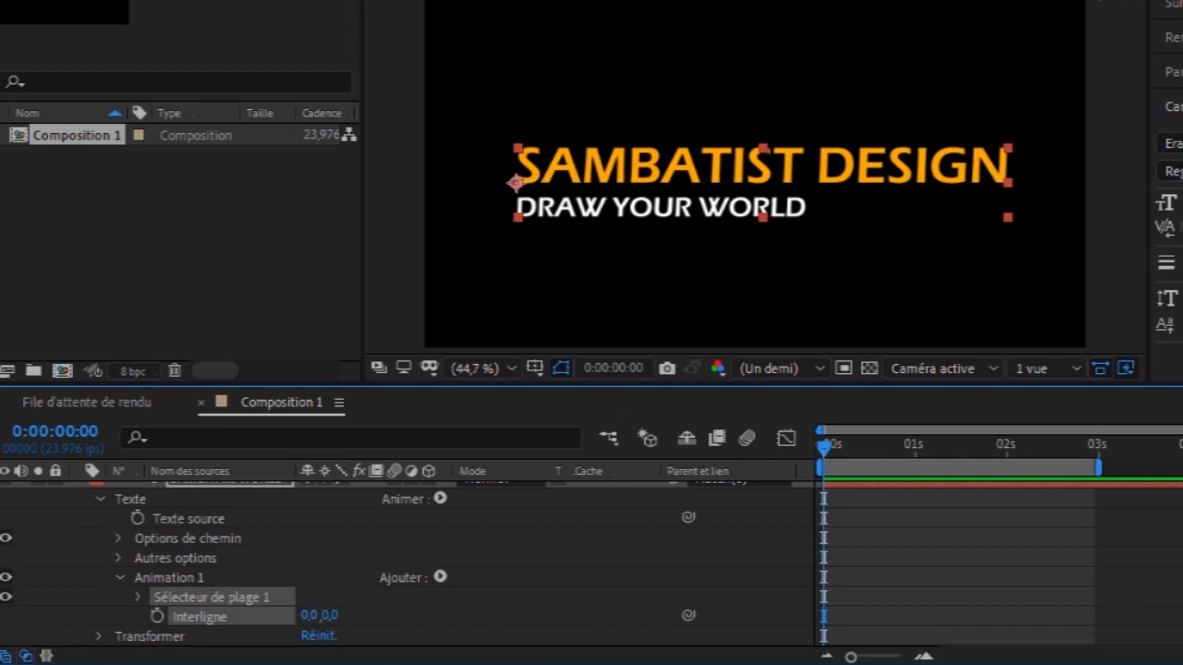
click(138, 597)
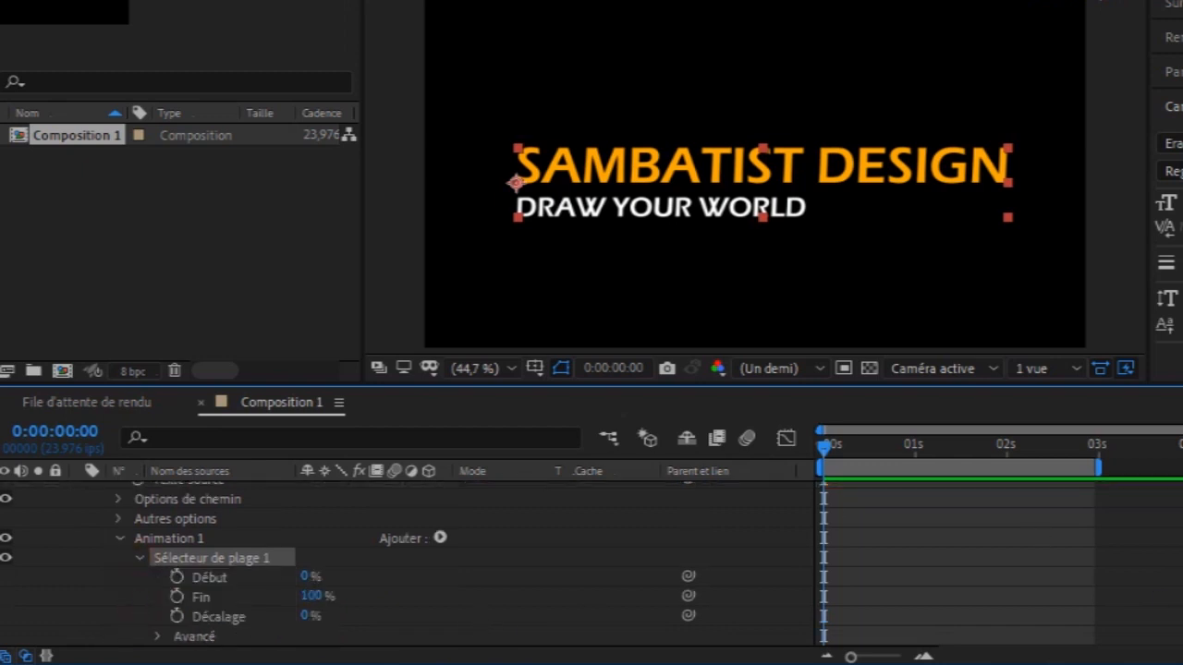
scroll(591, 564, down, 3)
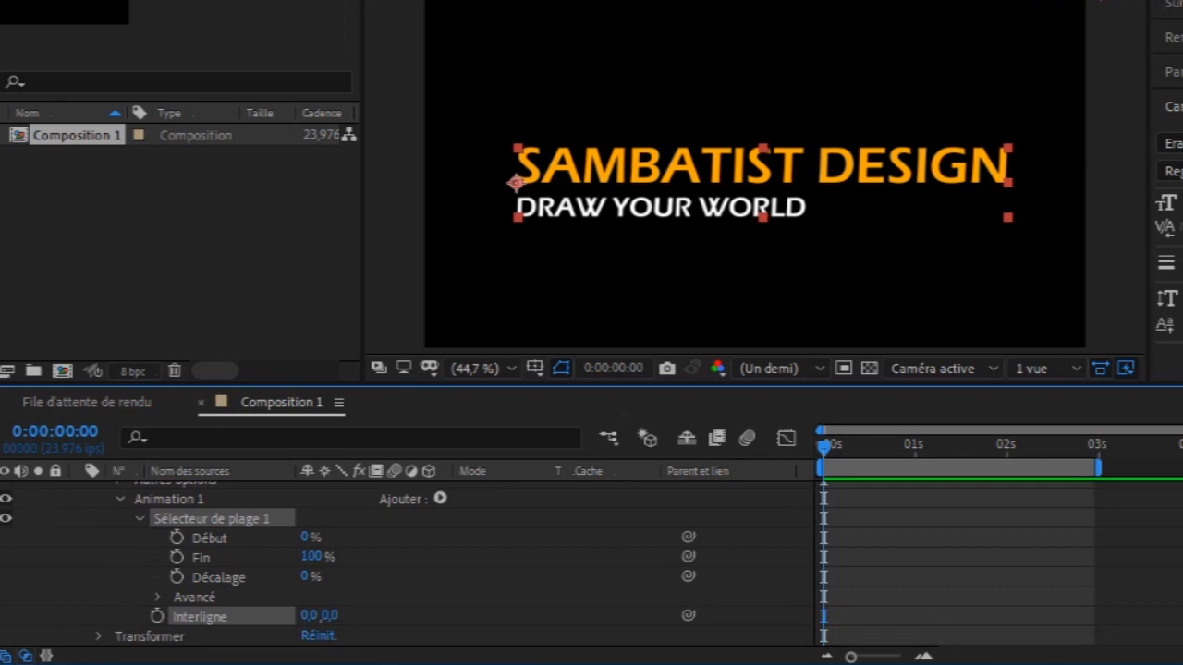
- Keyframe the range selector's Début at 0% at 0:00:01:00 and at 53% at 0:00:02:00
drag(874, 448, 915, 462)
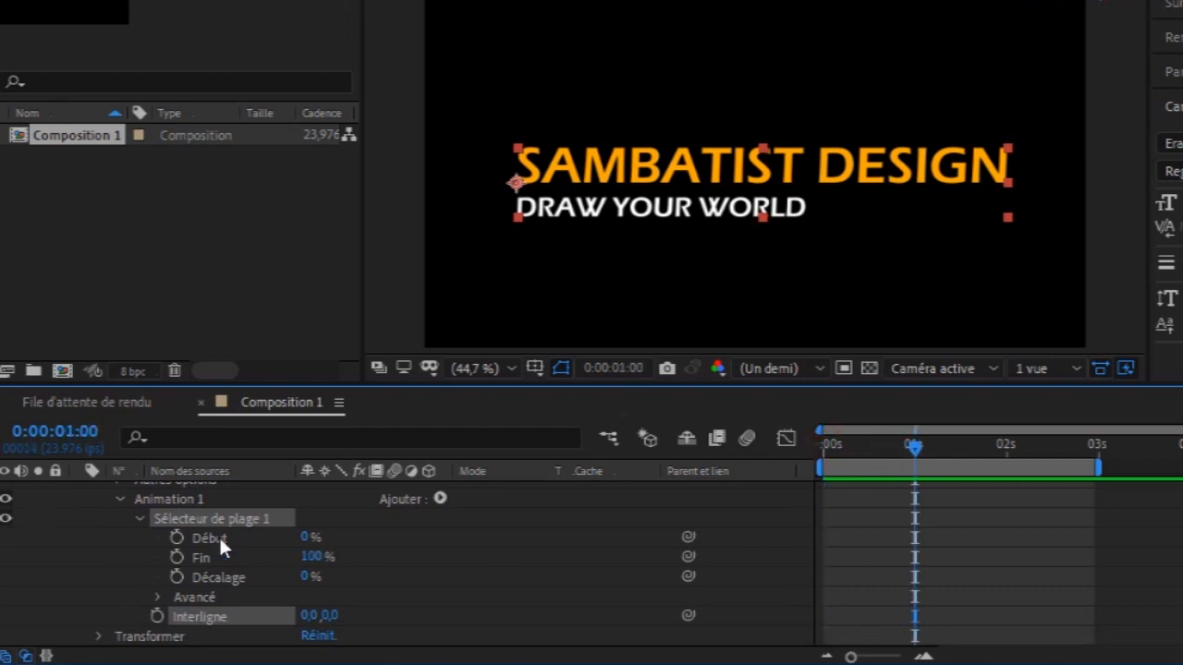
click(176, 538)
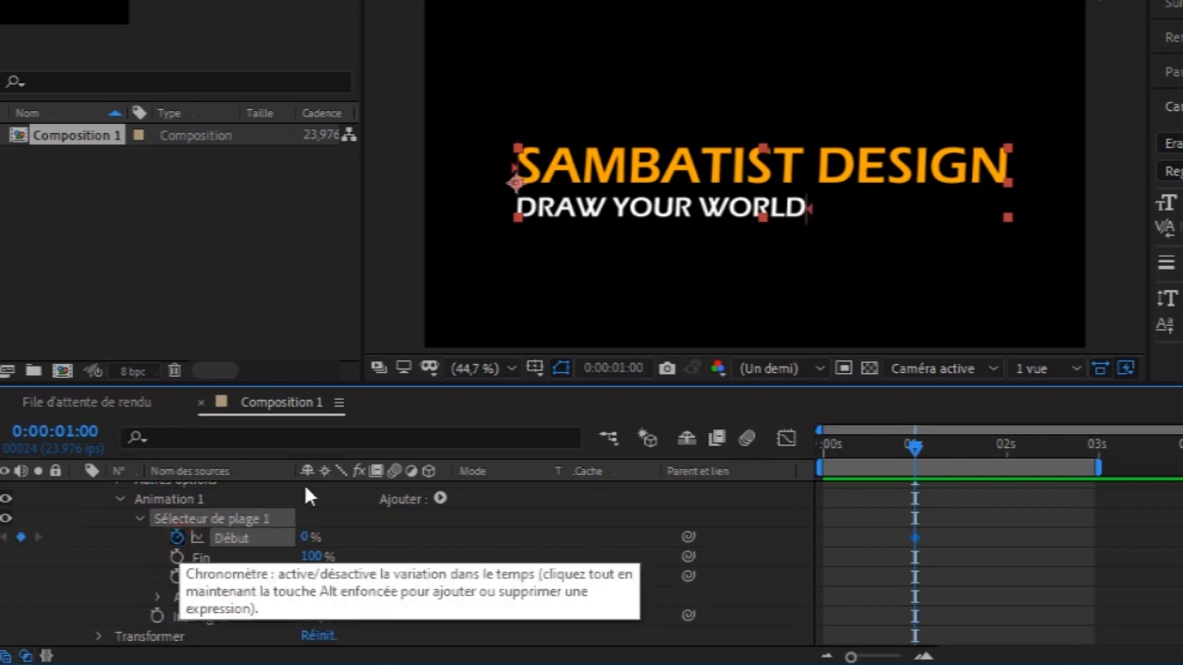
drag(915, 449, 1012, 467)
drag(309, 535, 364, 534)
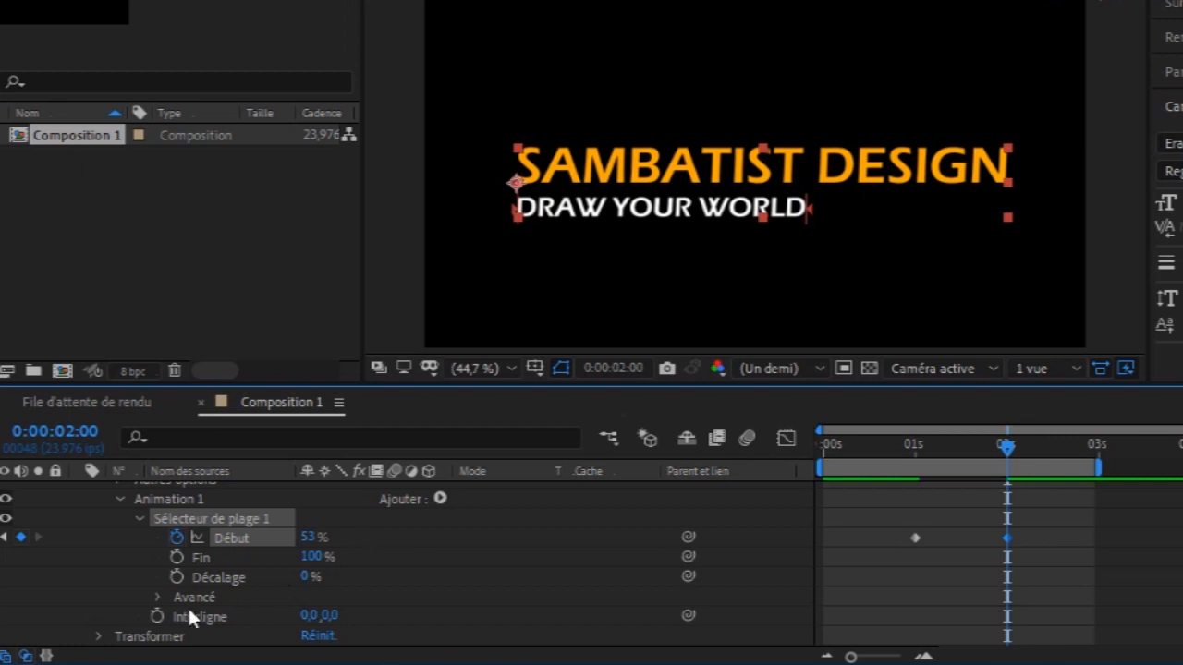
- Keyframe the animator's Interligne at 0,0 at 0:00:02:00 and at 0,87 at 0:00:01:00
click(140, 518)
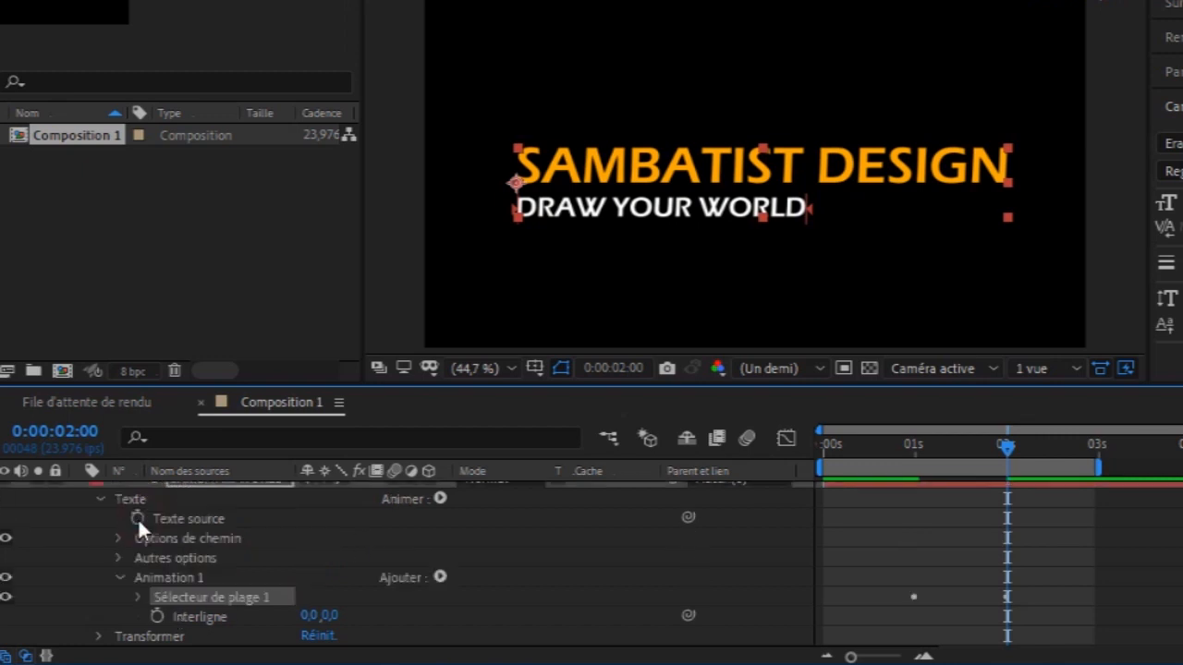
click(158, 616)
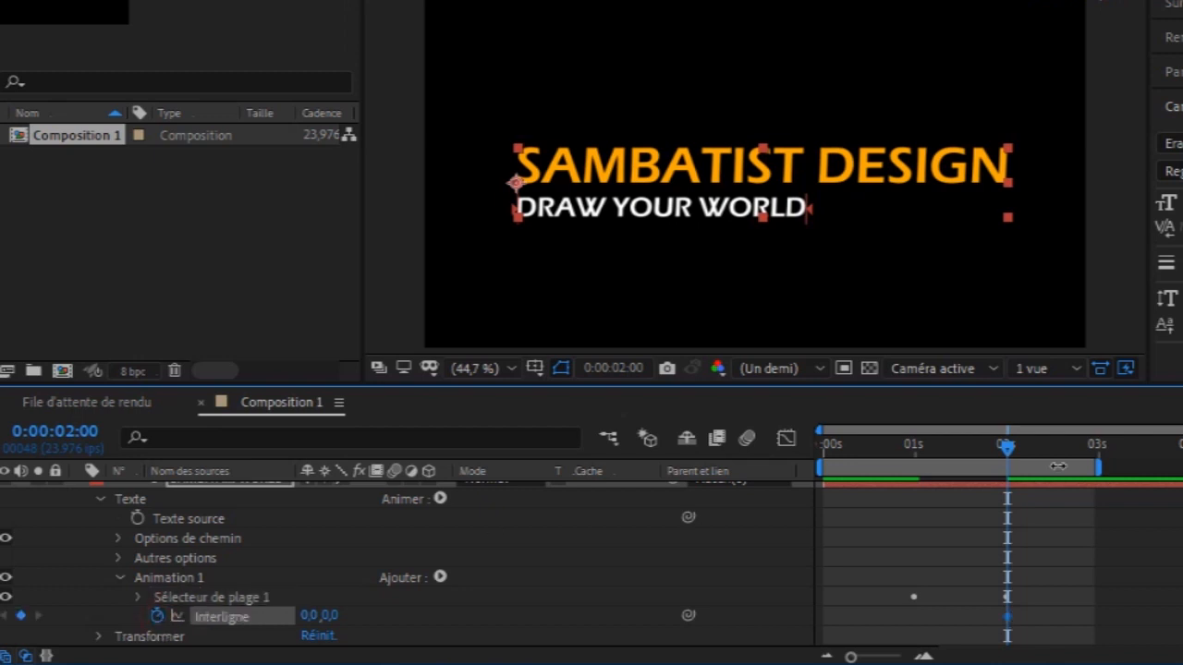
drag(1001, 443, 914, 478)
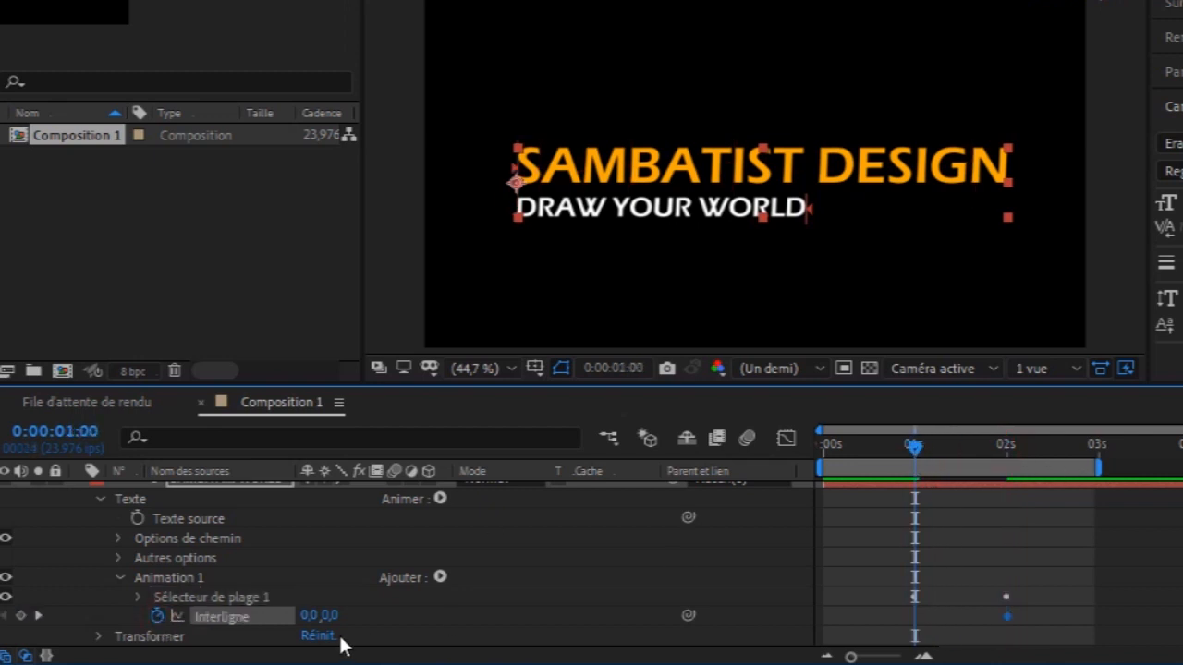
drag(330, 619, 356, 614)
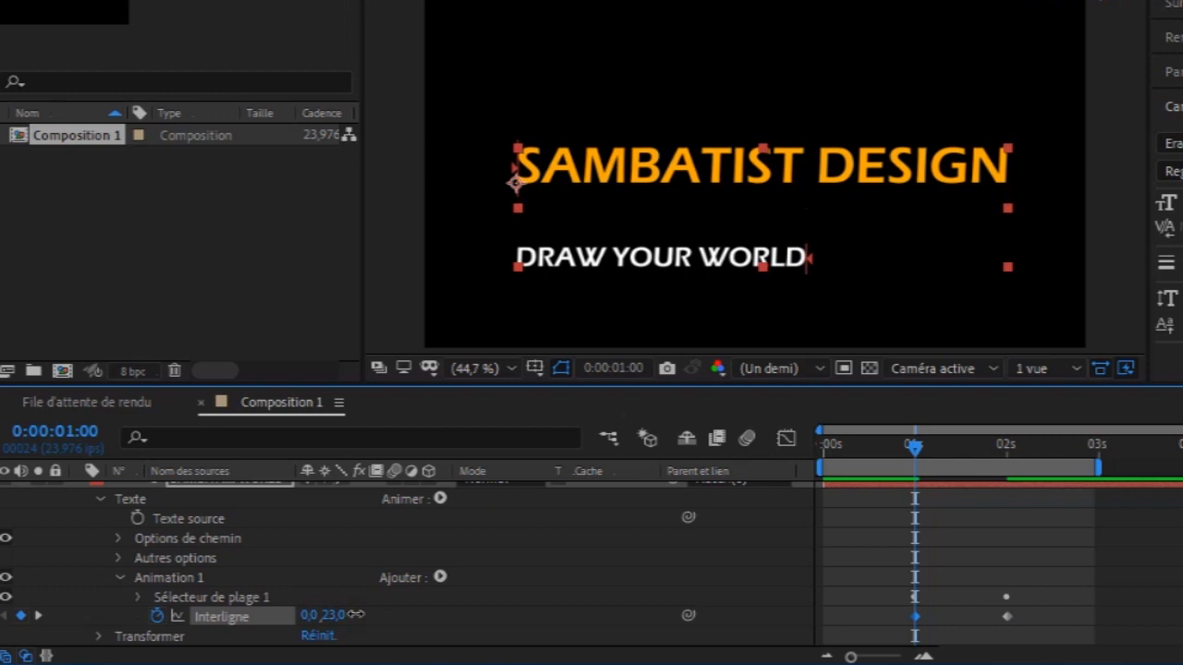
drag(356, 614, 439, 626)
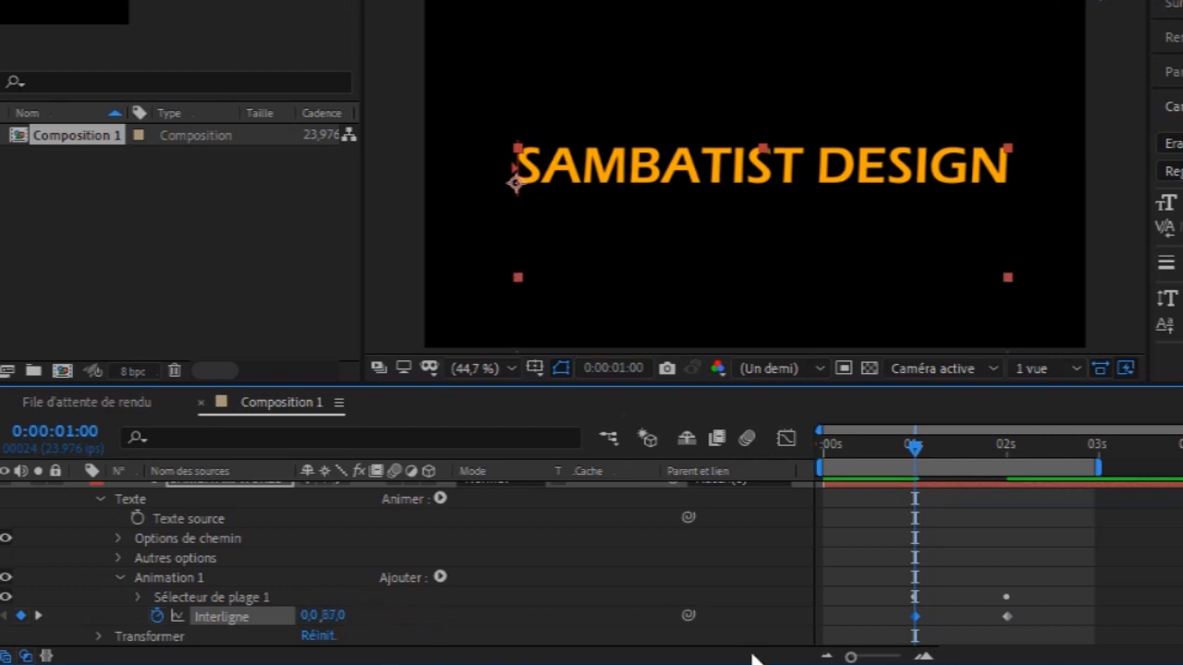
- Add a Position property to Animation 1, keyframe it at 0,0 at 0:00:01:00 and -298,0 at 0:00:00:00, and scrub through the motion
mouse_move(913, 447)
mouse_down()
mouse_move(873, 444)
mouse_move(914, 454)
mouse_up()
click(442, 580)
mouse_move(523, 596)
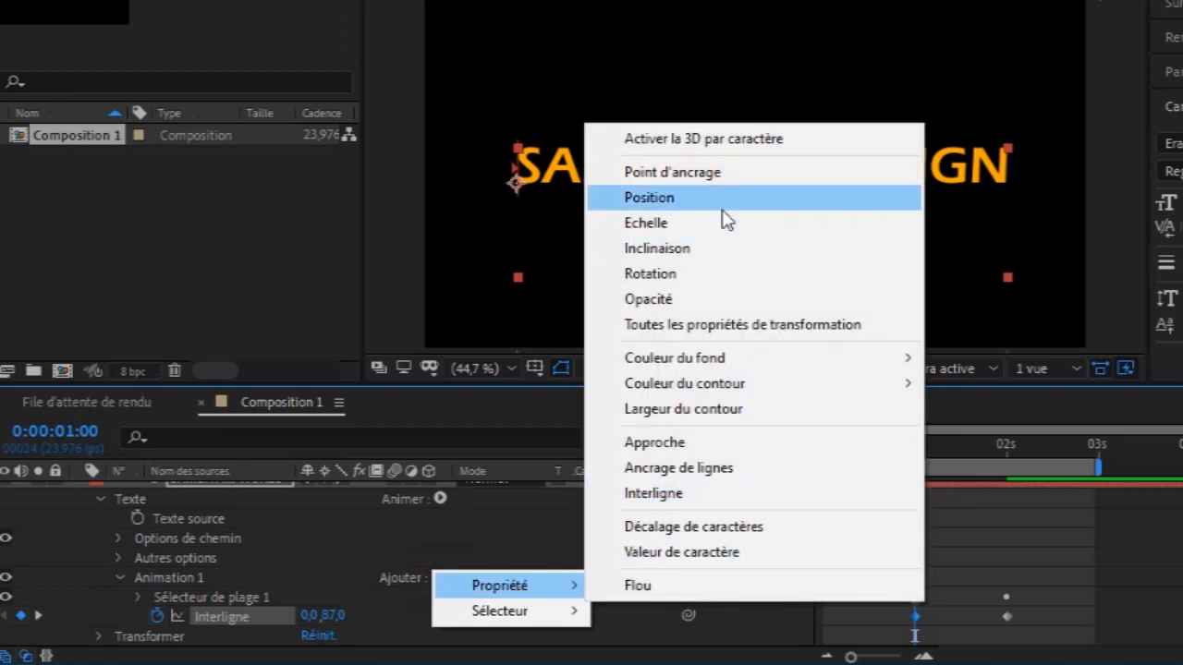
click(722, 201)
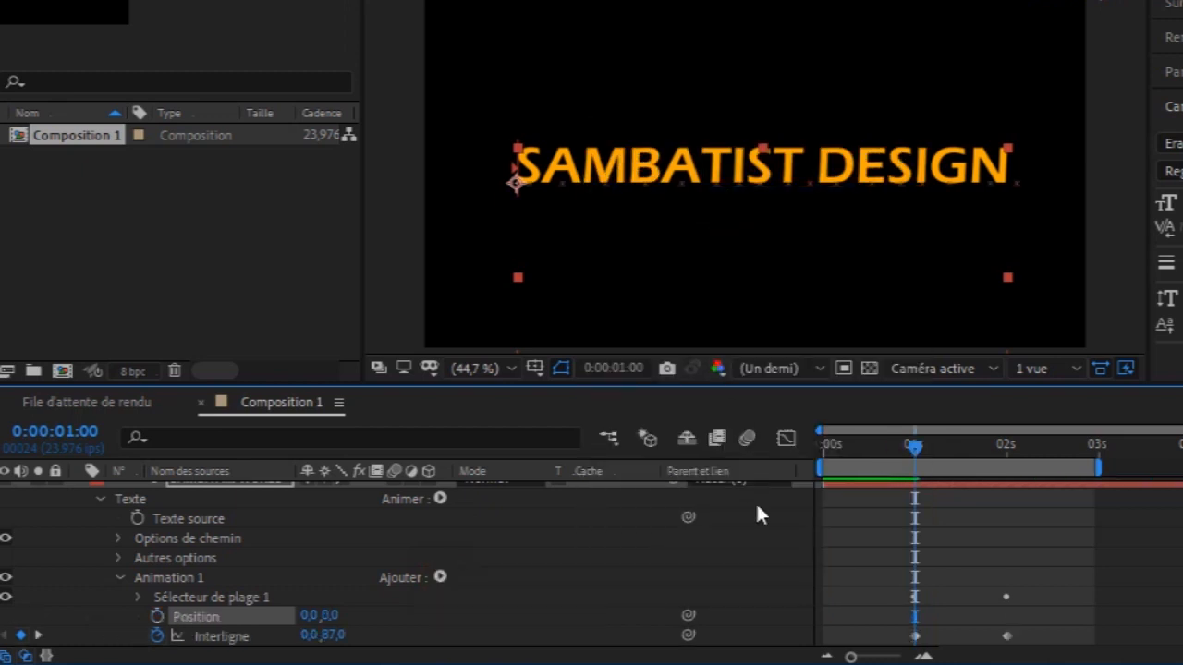
click(157, 617)
key(Home)
drag(305, 616, 23, 615)
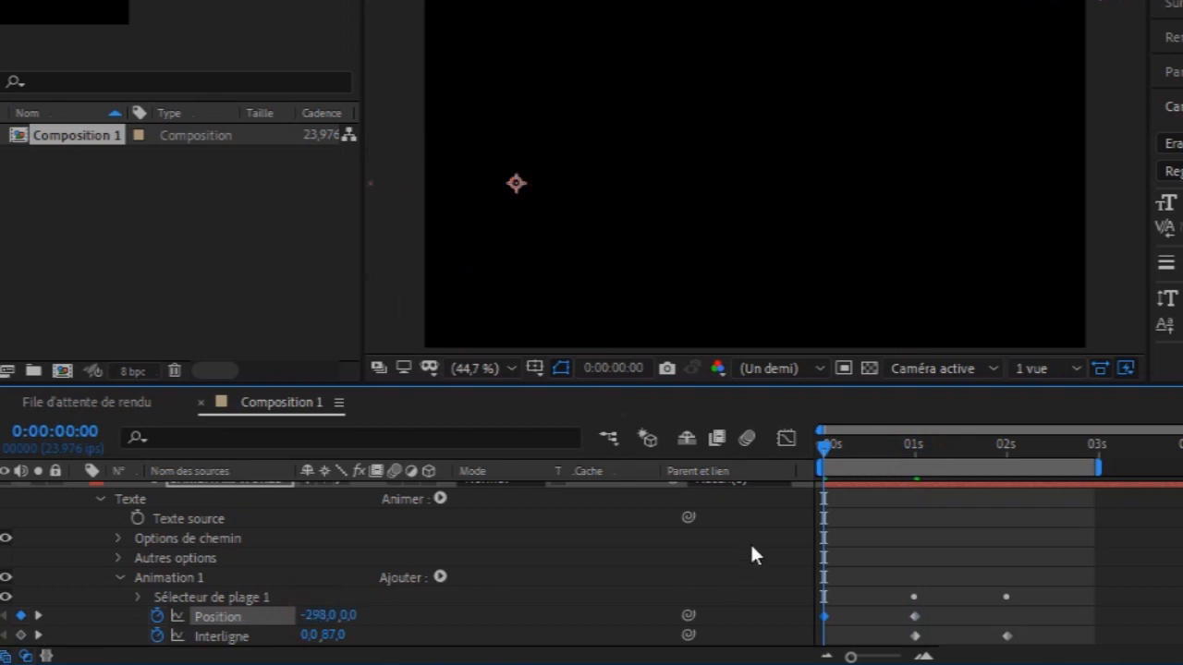
drag(832, 449, 954, 447)
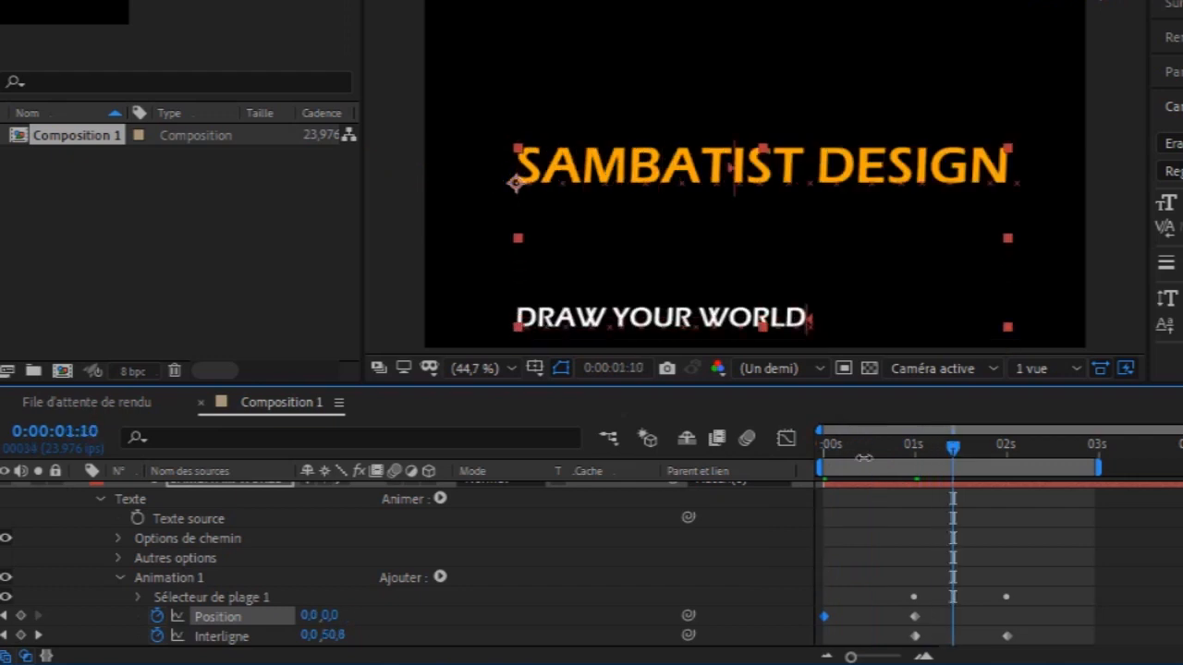
- Collapse the text layer's property groups and reveal only its keyframed properties
click(119, 579)
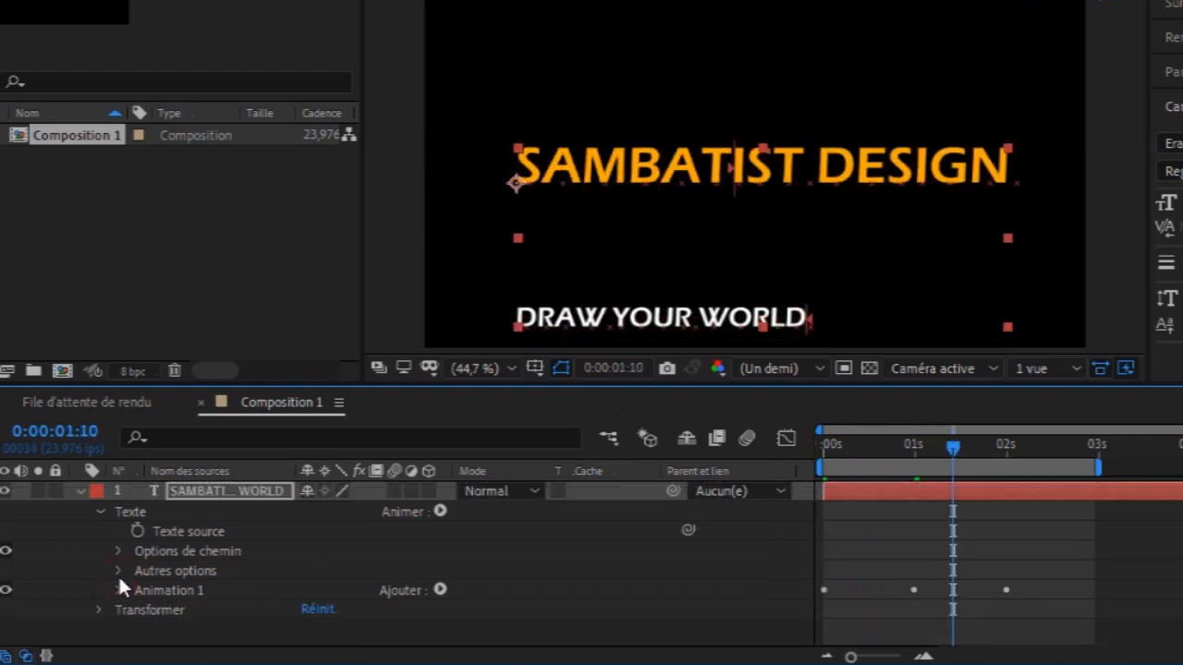
click(225, 496)
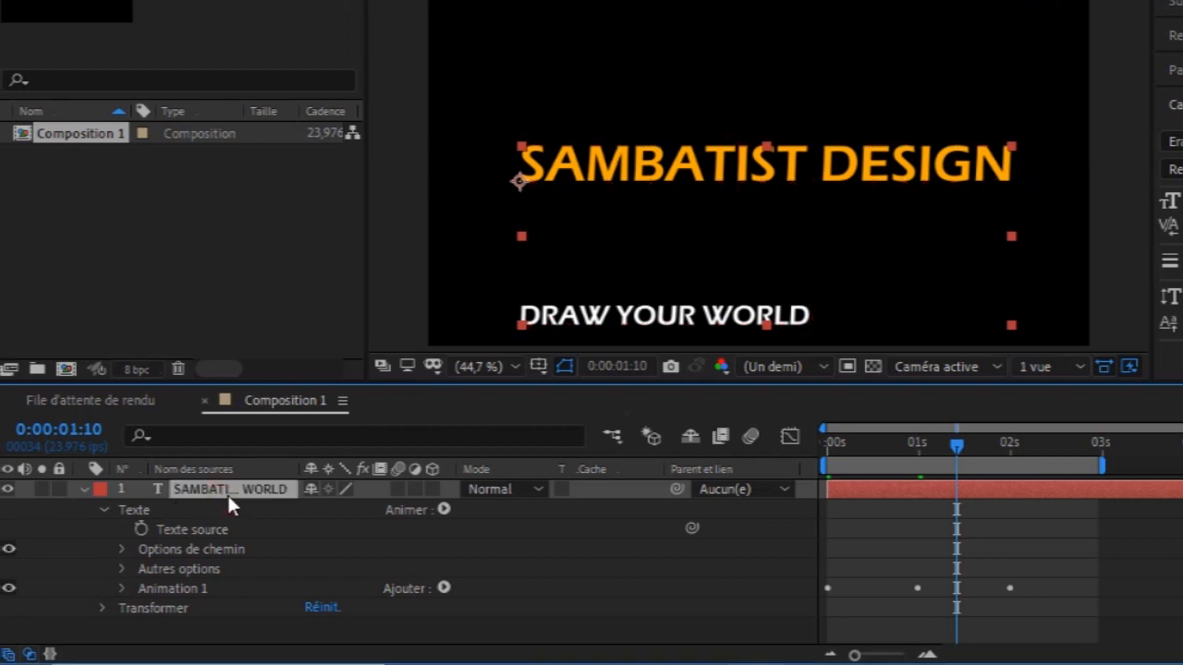
click(123, 590)
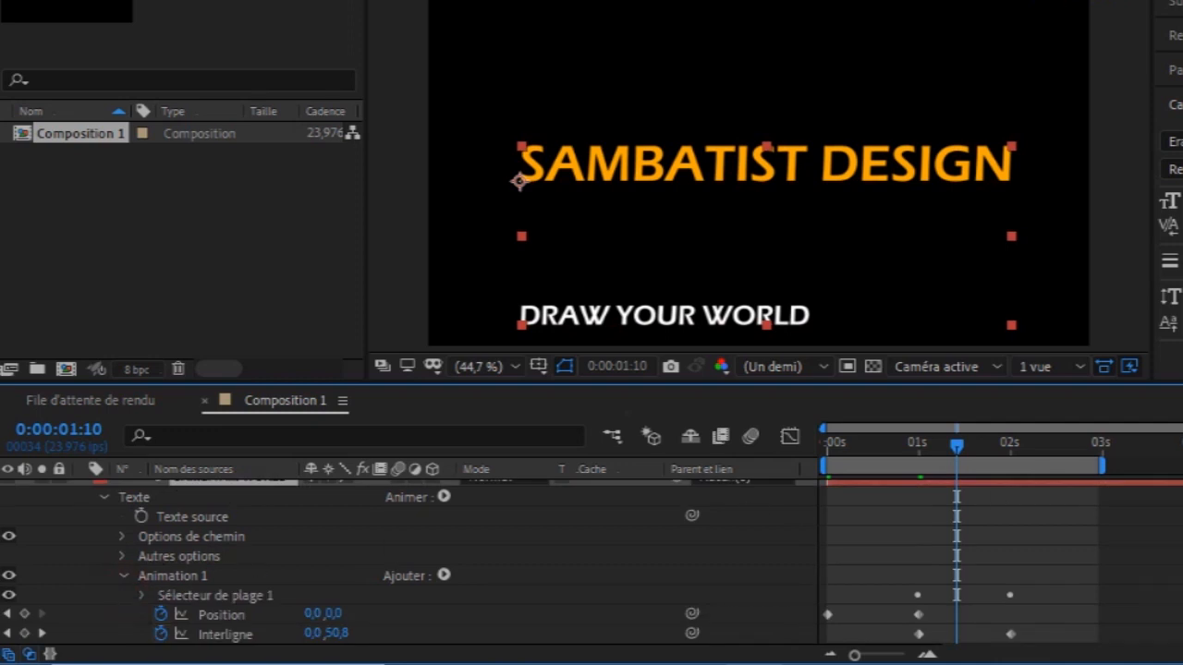
scroll(406, 561, down, 1)
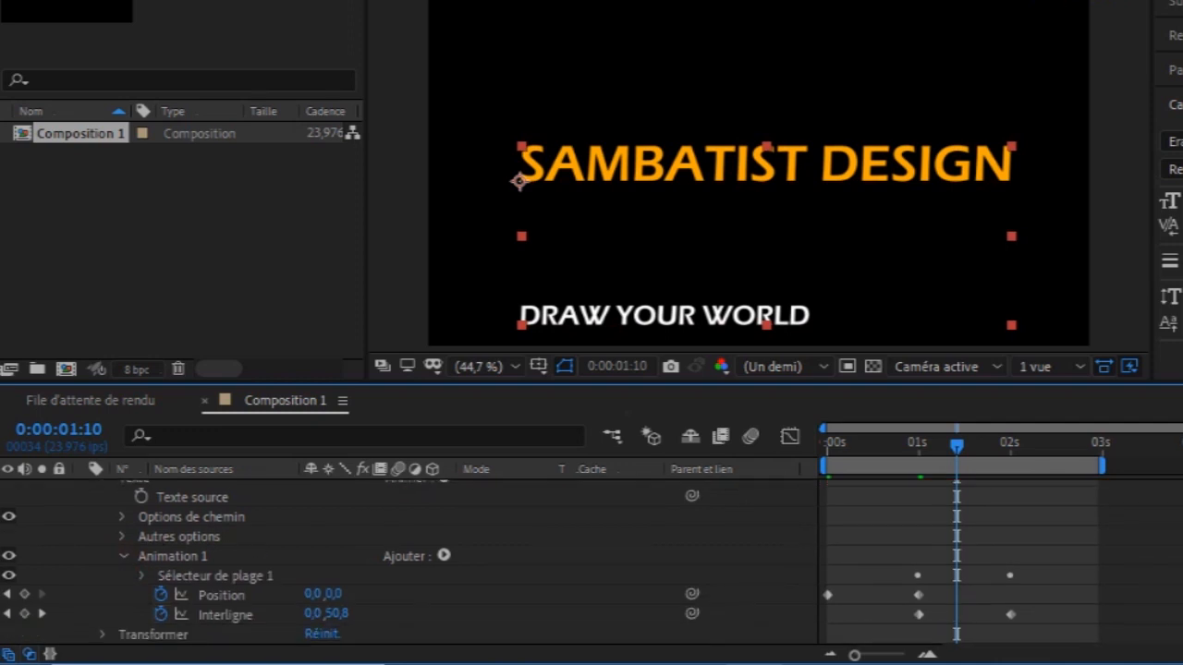
click(125, 556)
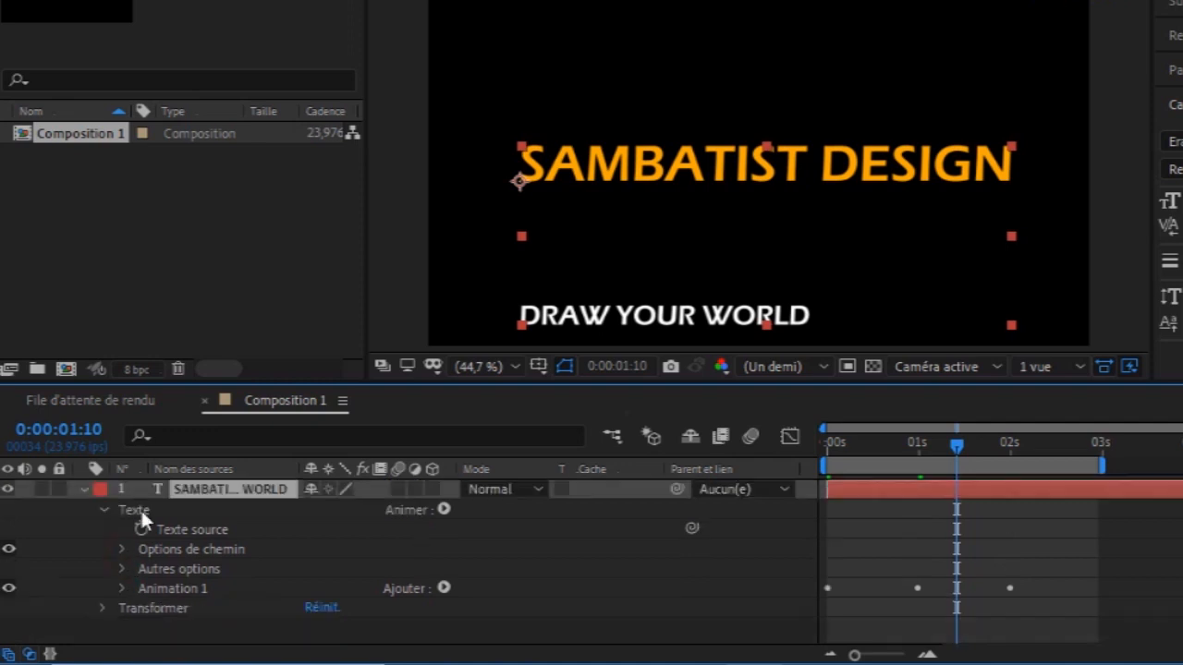
click(83, 489)
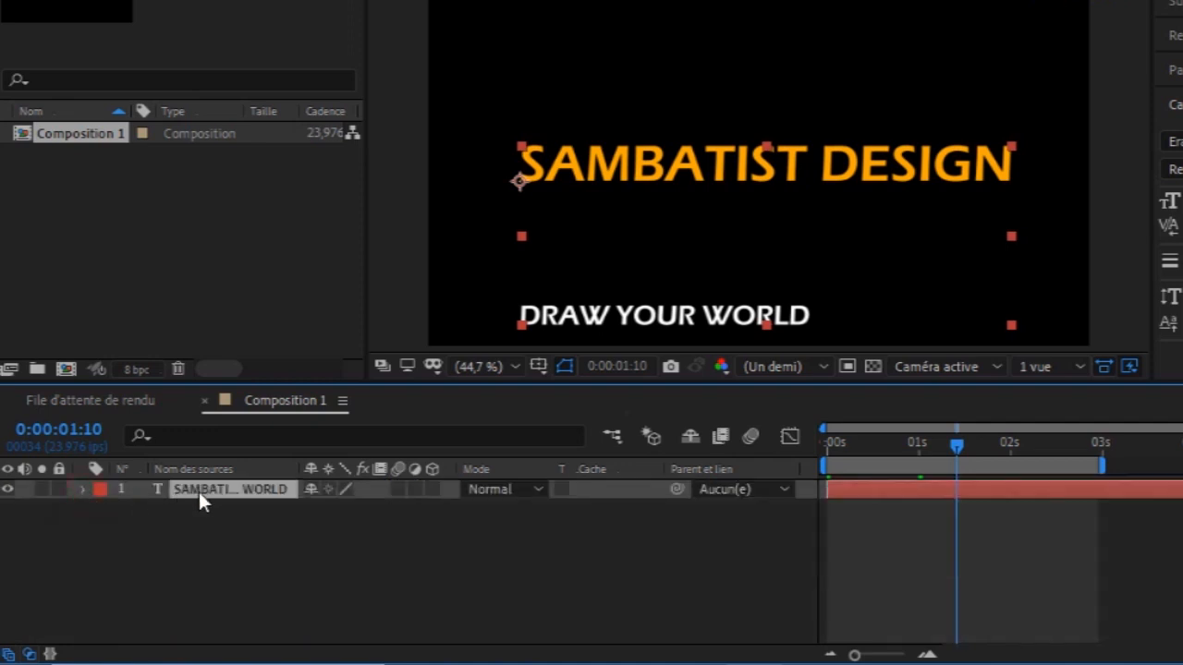
key(u)
- Apply Easy Ease to all the Début, Position and Interligne keyframes
drag(1056, 604, 826, 520)
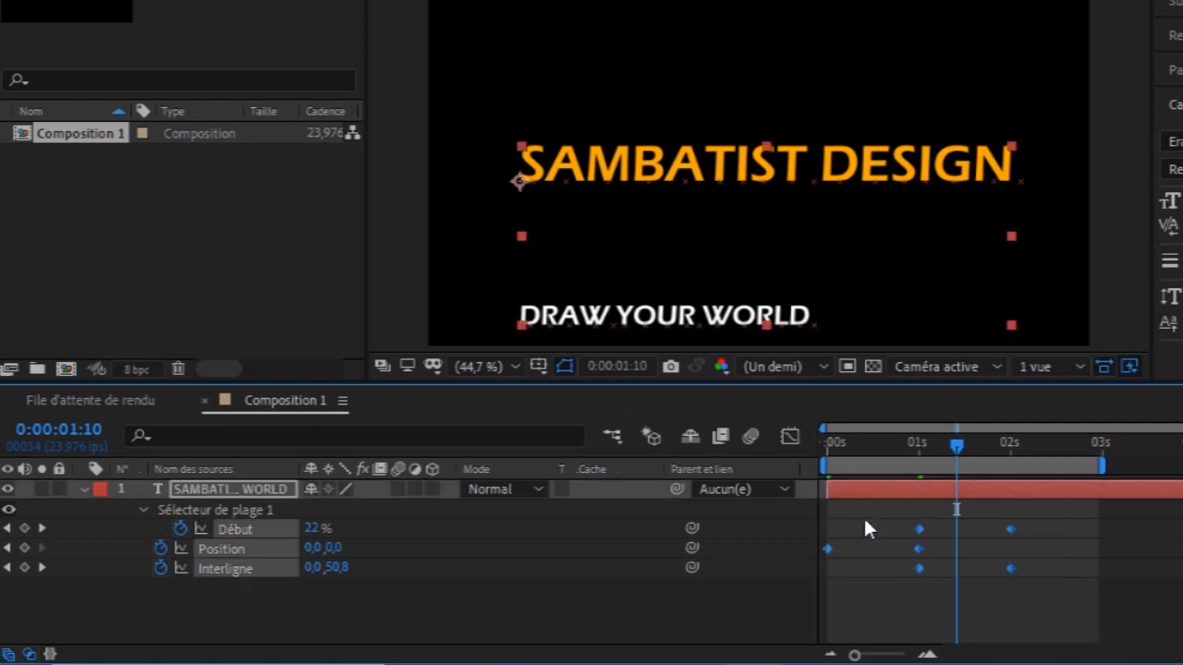
right_click(920, 533)
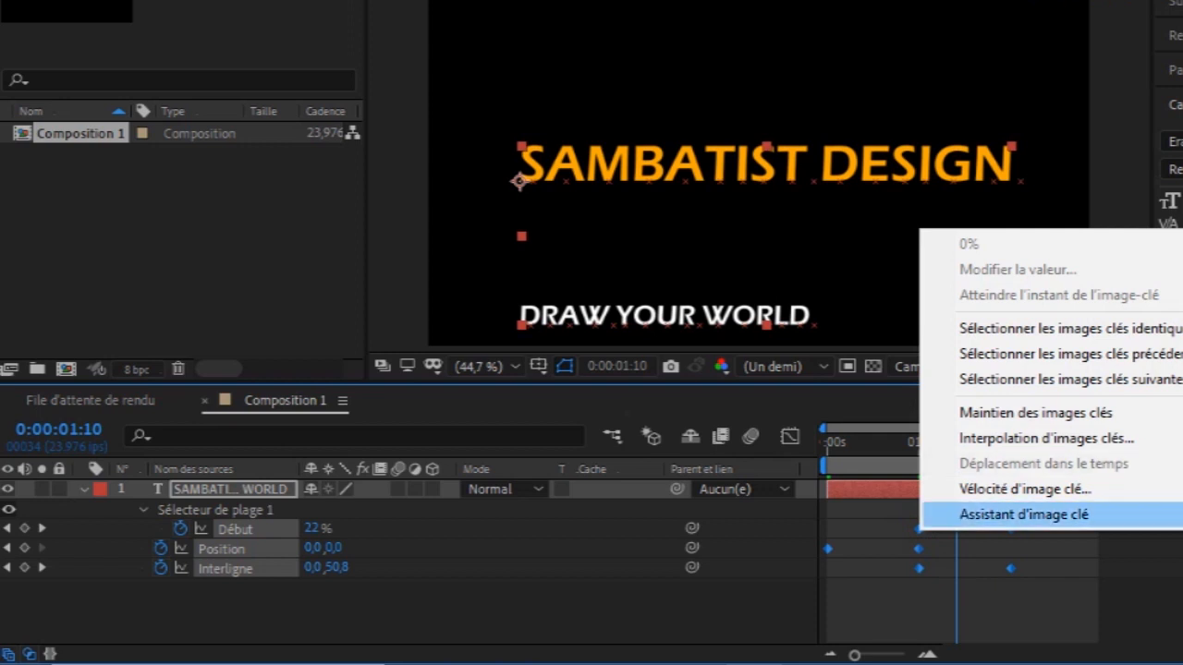
click(1182, 566)
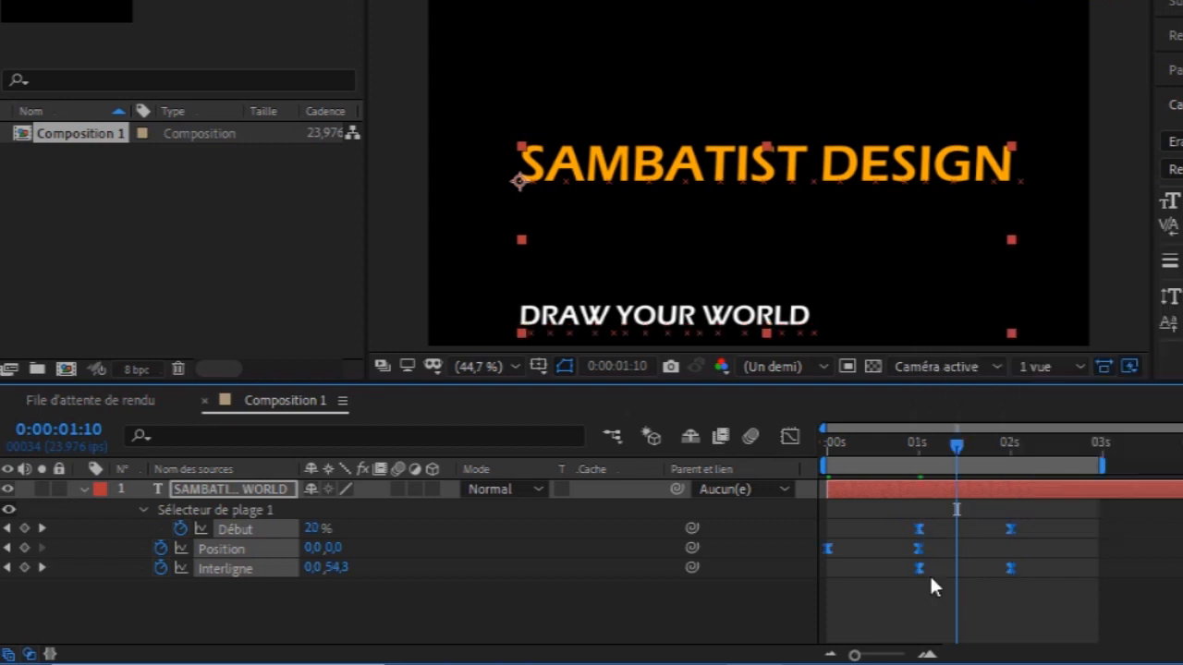
- Preview the eased title animation from the start and scrub back through the text's entrance
drag(959, 443, 744, 487)
key(space)
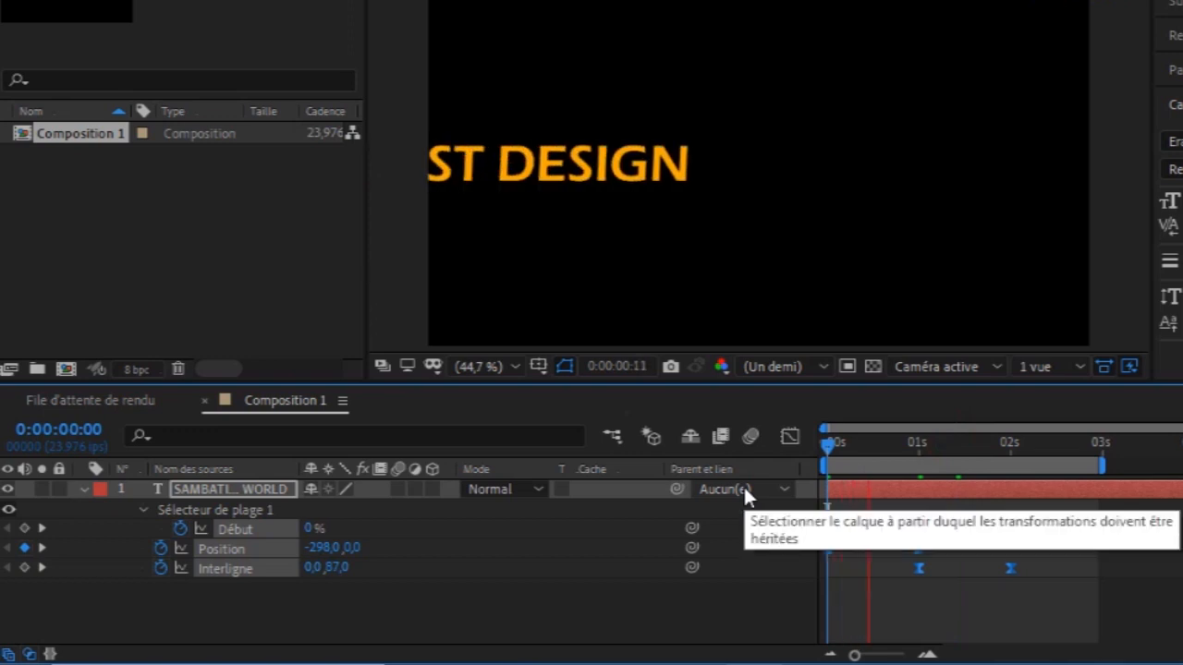
click(744, 487)
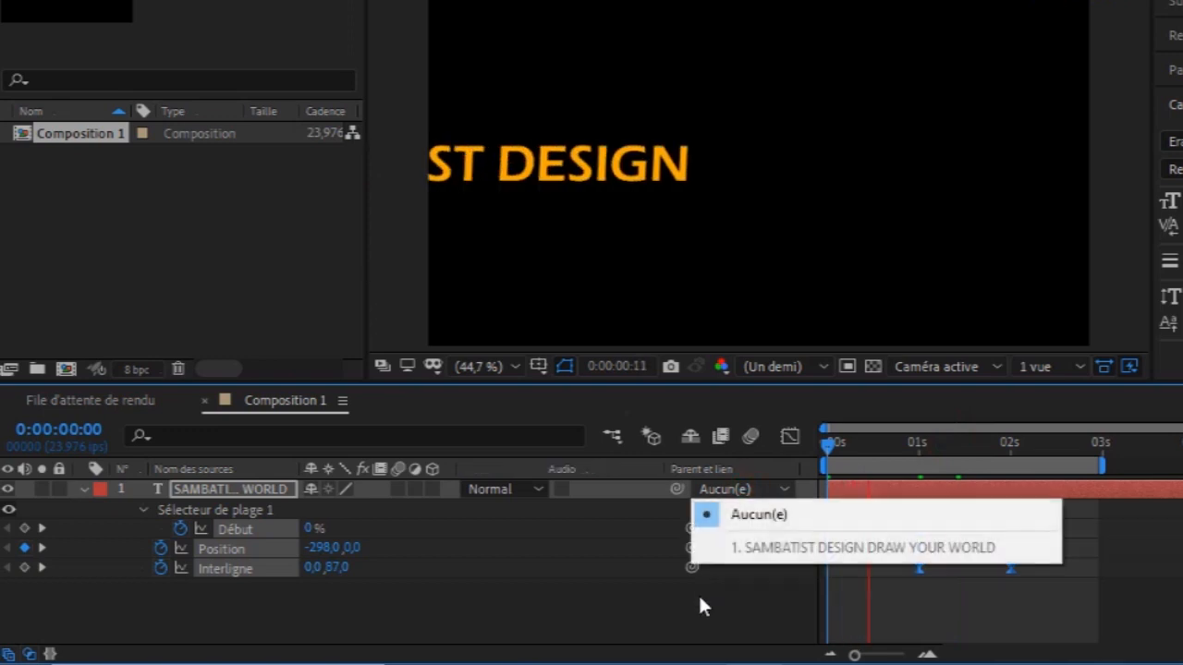
click(727, 622)
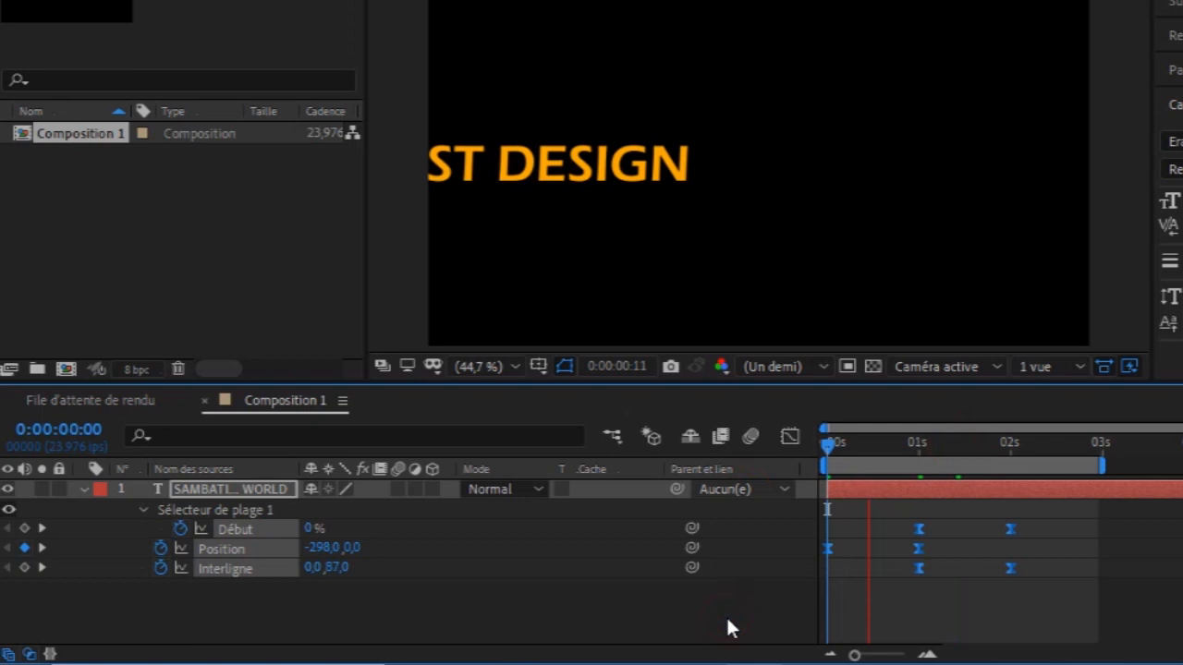
drag(846, 437, 727, 468)
key(space)
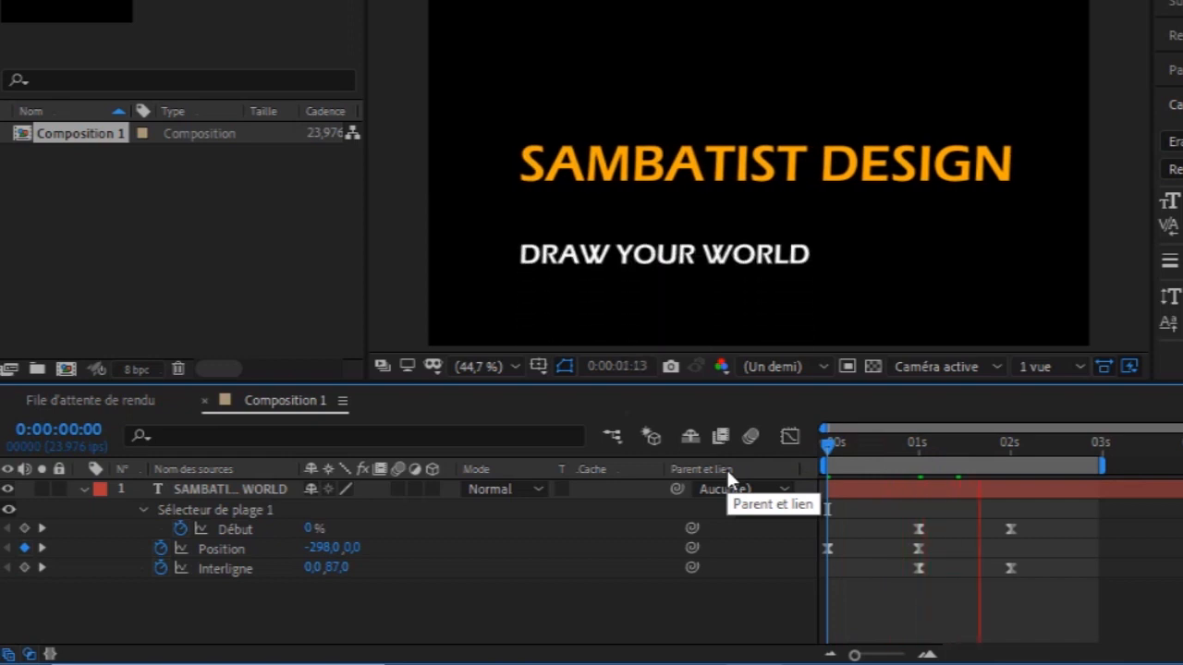
key(space)
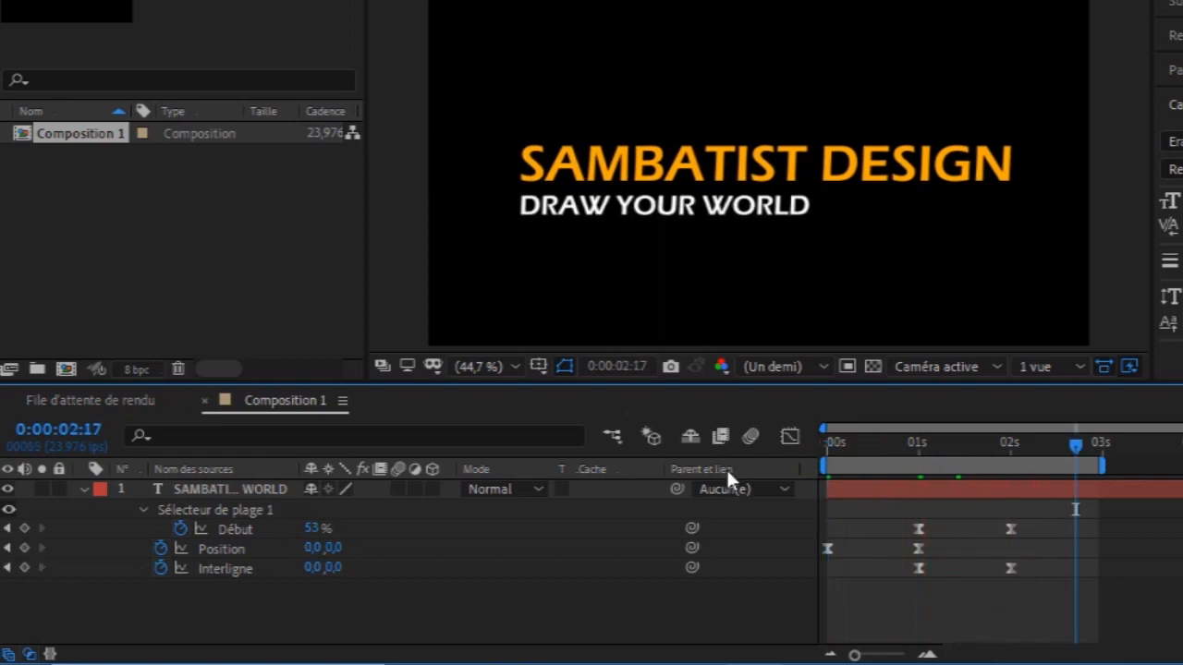
drag(1076, 444, 885, 445)
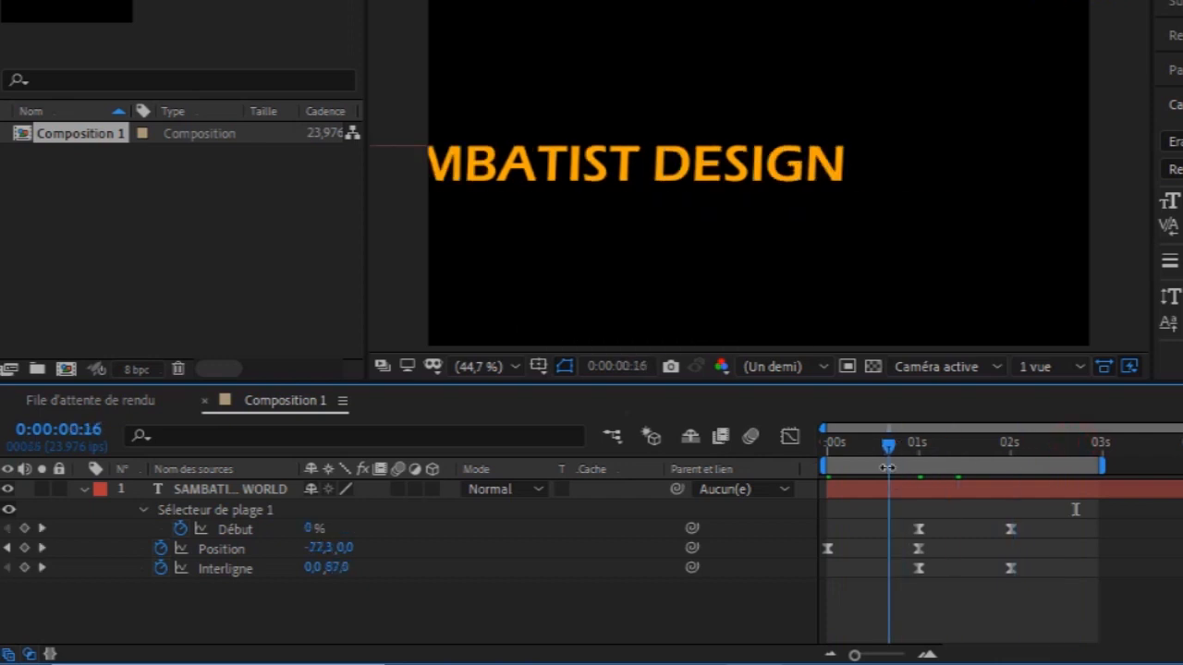
- In the range selector's advanced options, set Basé sur to Mots and preview the animation from the start
click(85, 490)
click(86, 489)
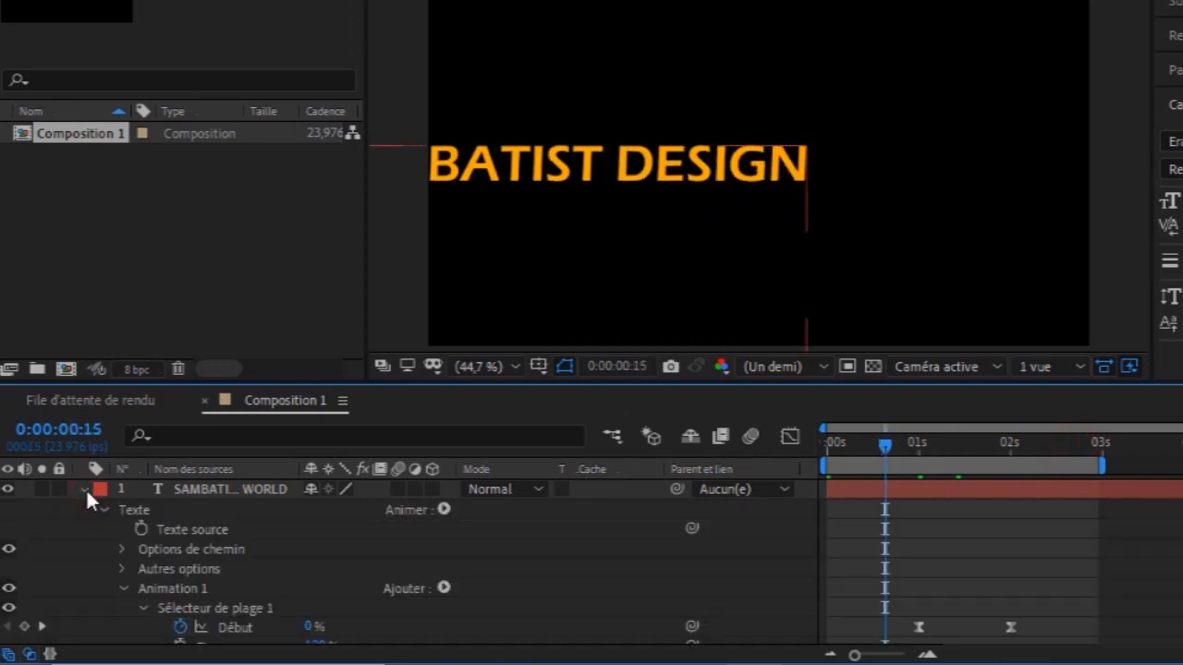
scroll(194, 596, down, 5)
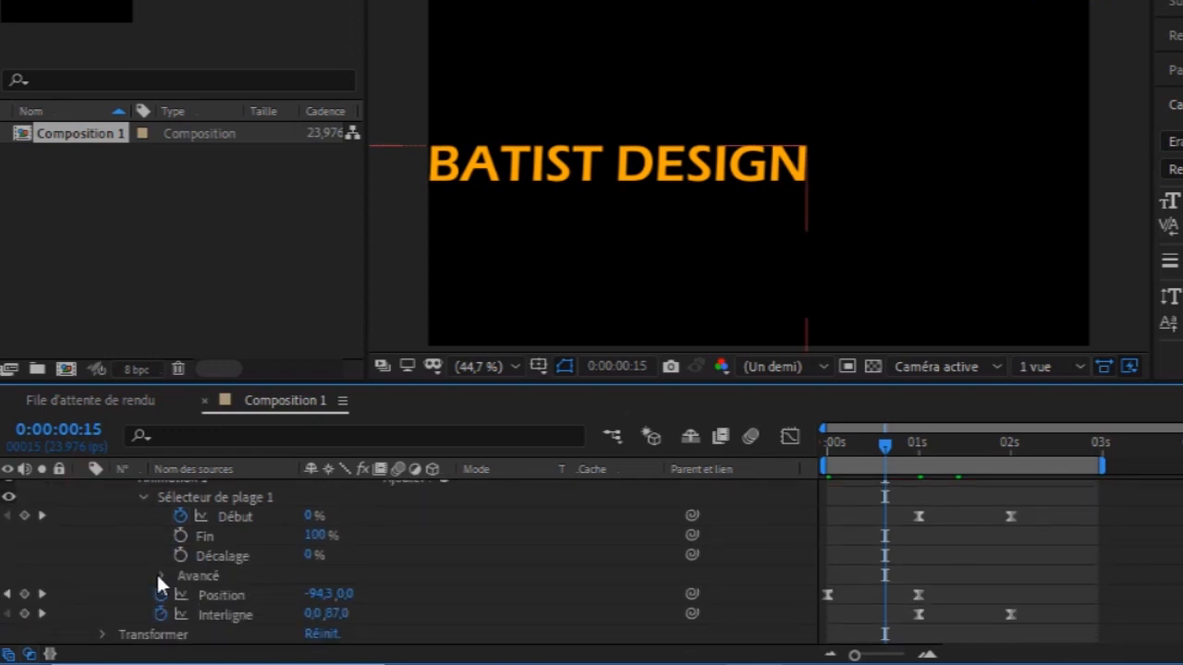
click(156, 572)
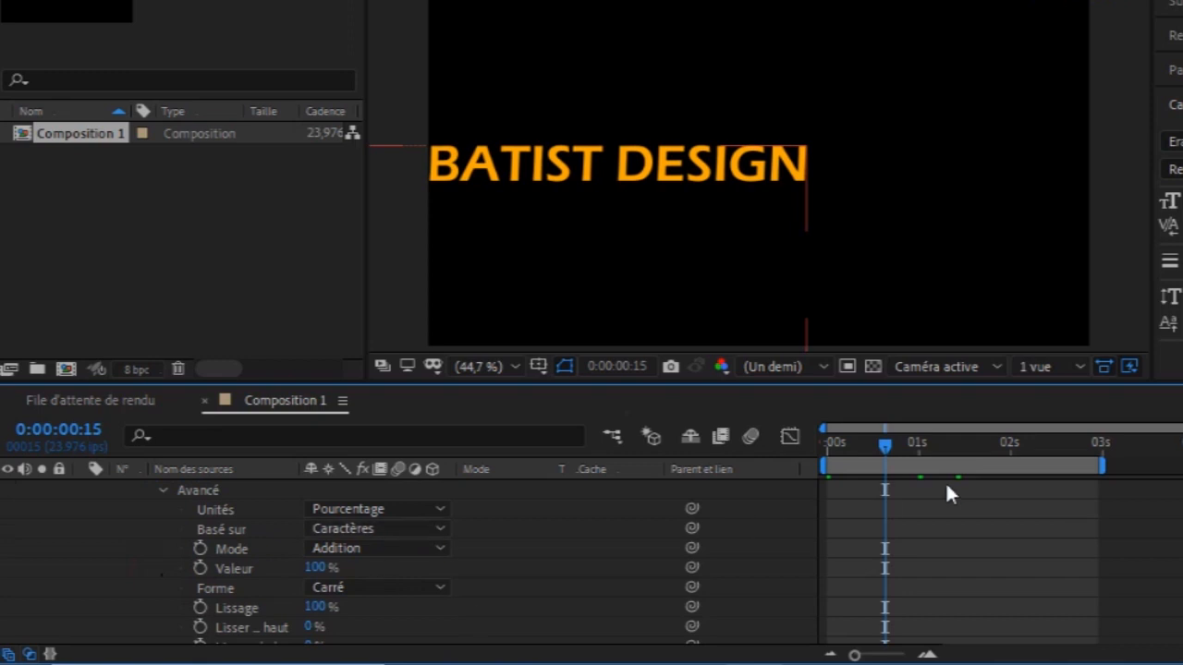
click(436, 530)
click(403, 606)
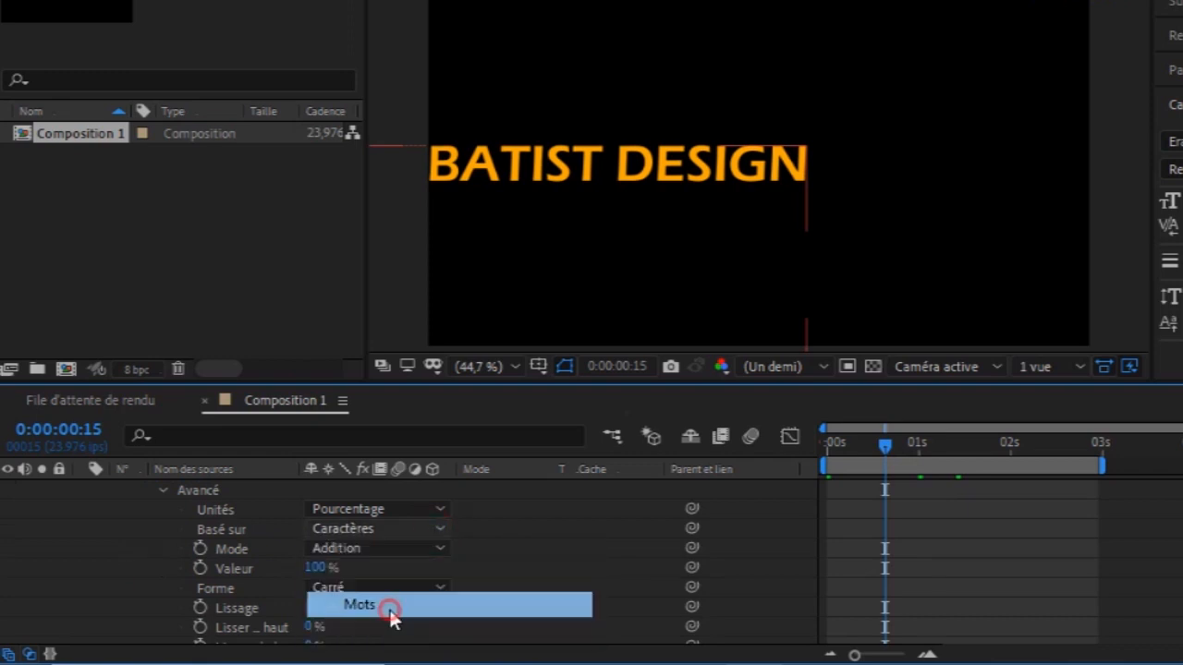
click(828, 454)
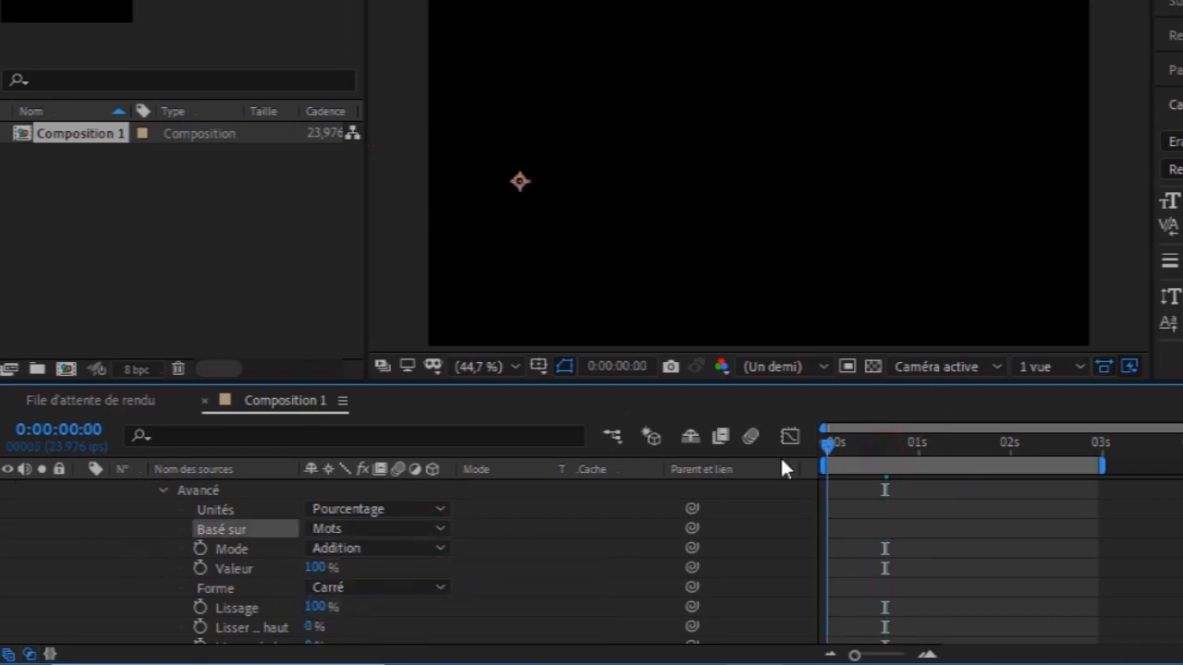
key(space)
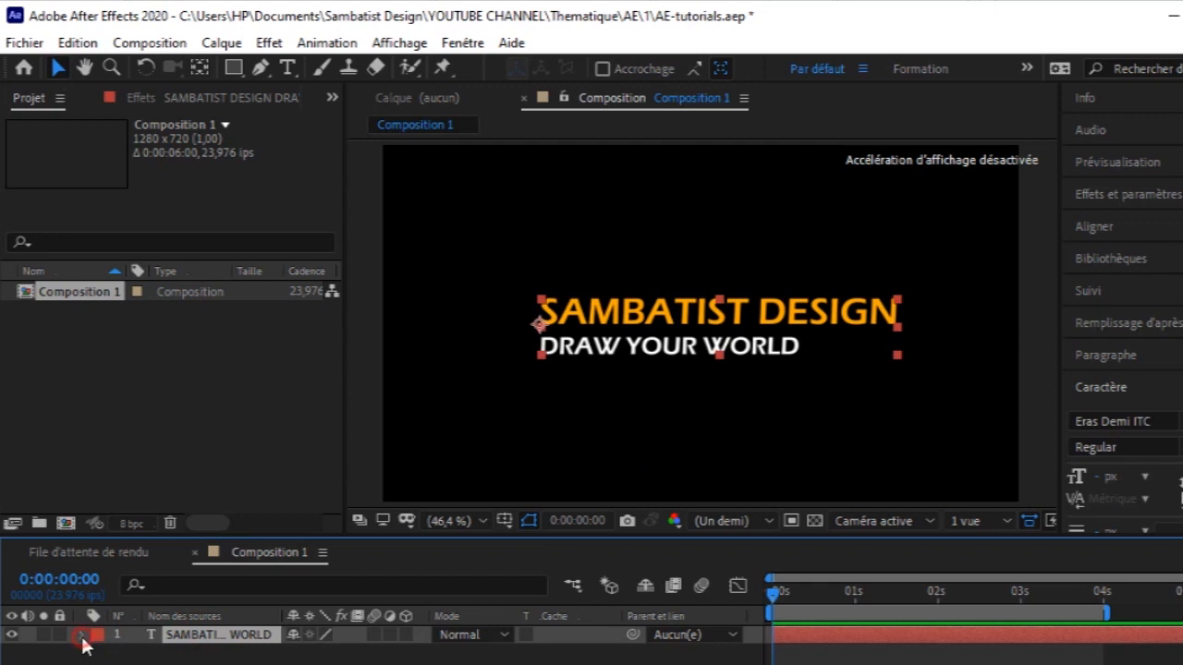
- Add a Position animator to the two-line SAMBATIST DESIGN / DRAW YOUR WORLD text layer
click(82, 635)
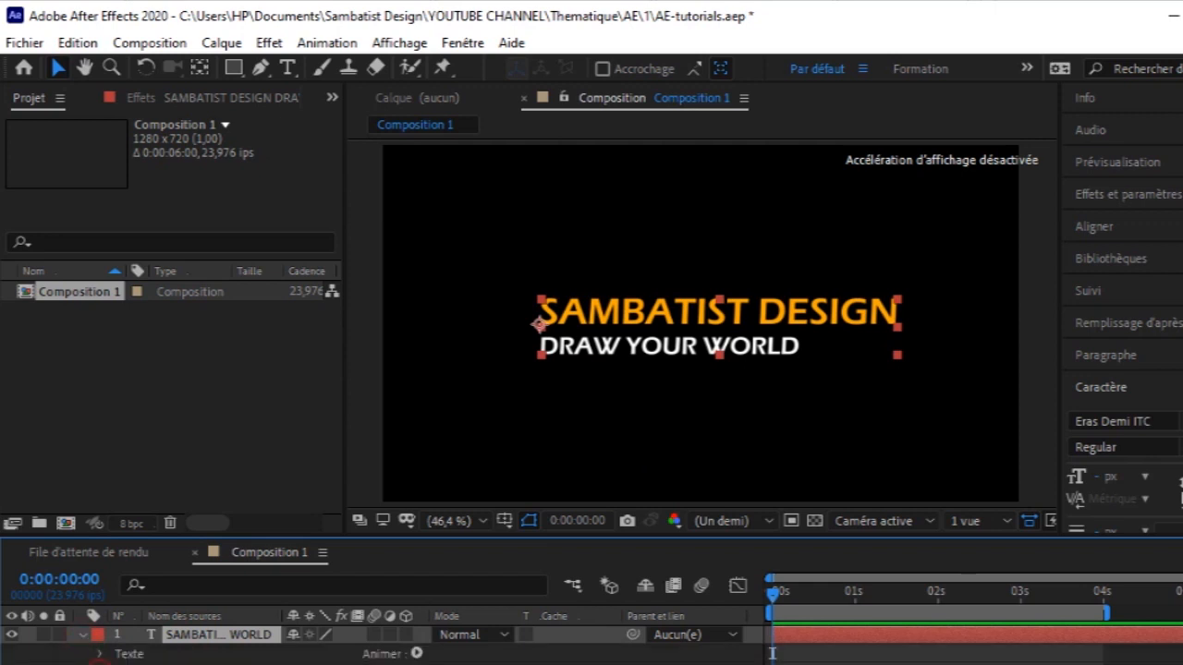
click(416, 654)
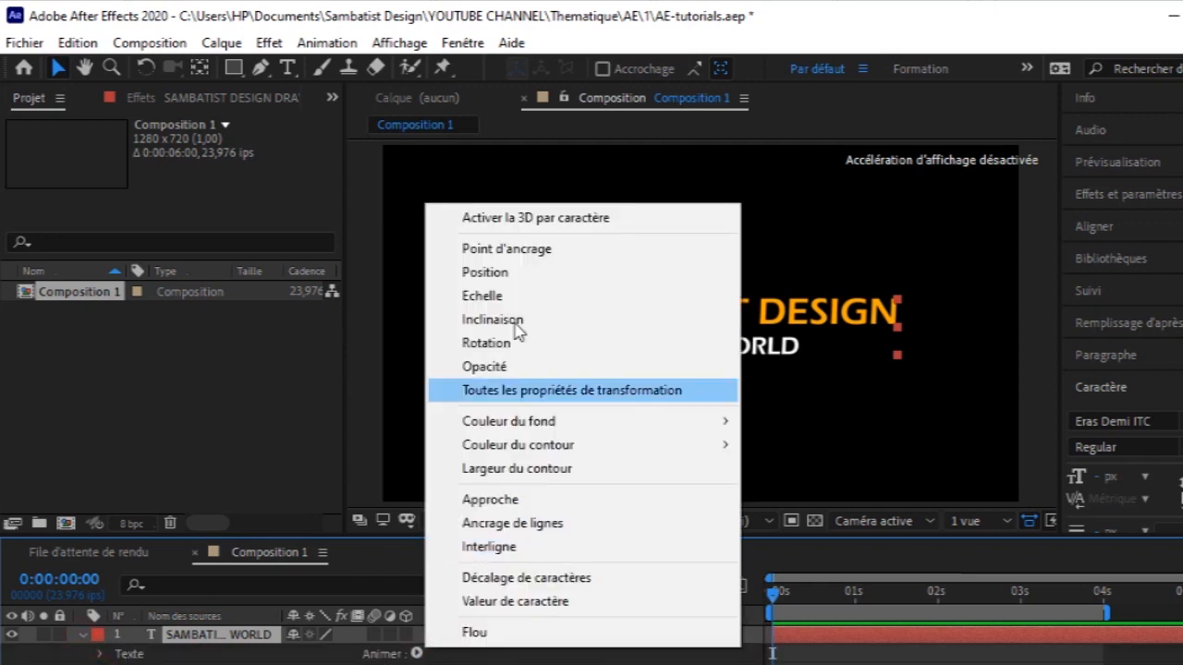
click(528, 272)
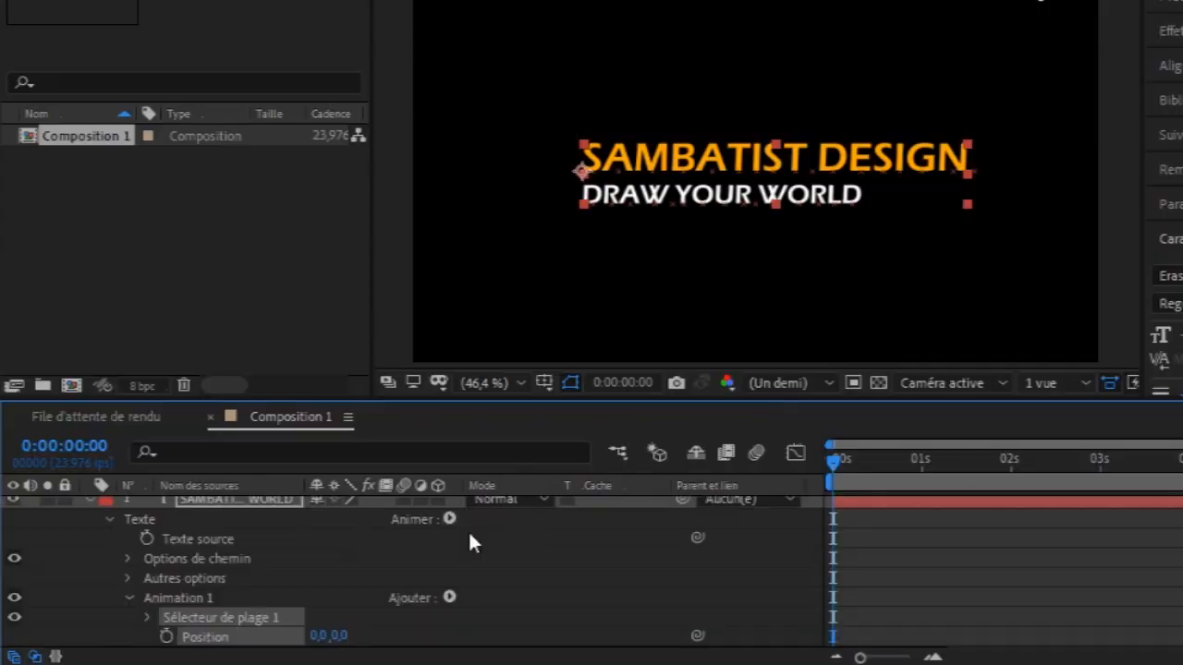
- Keyframe the range selector's Début at 0% at 0:00:00:00 and 100% at 0:00:01:00
scroll(416, 573, down, 1)
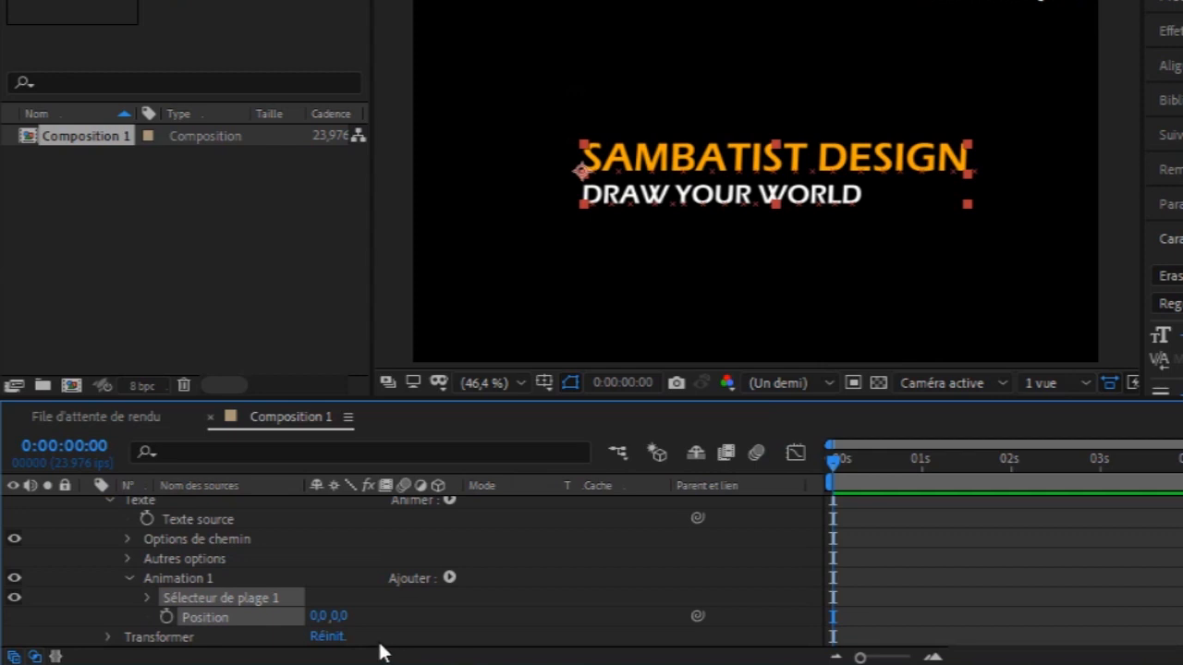
click(148, 598)
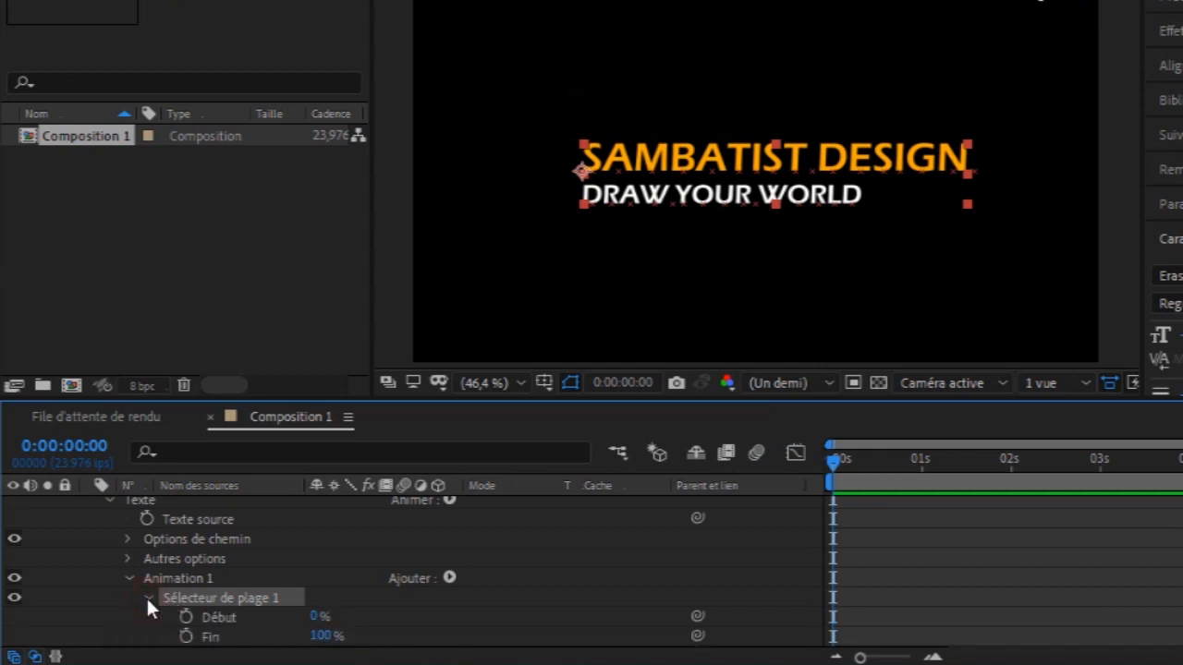
scroll(146, 596, down, 2)
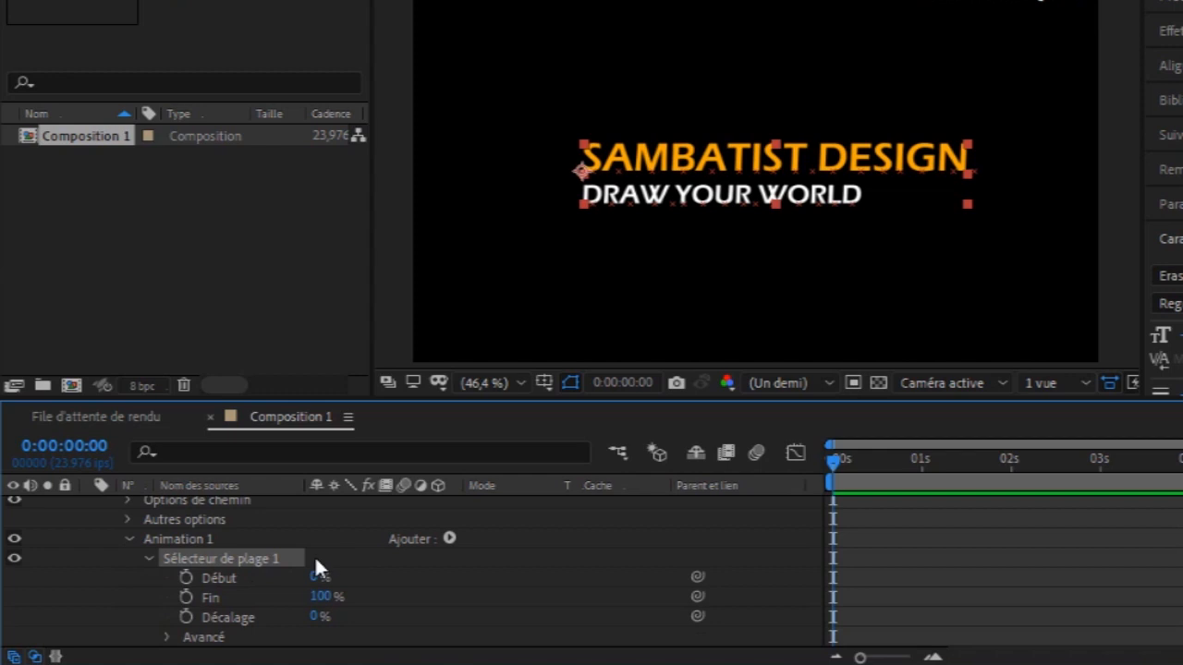
click(186, 578)
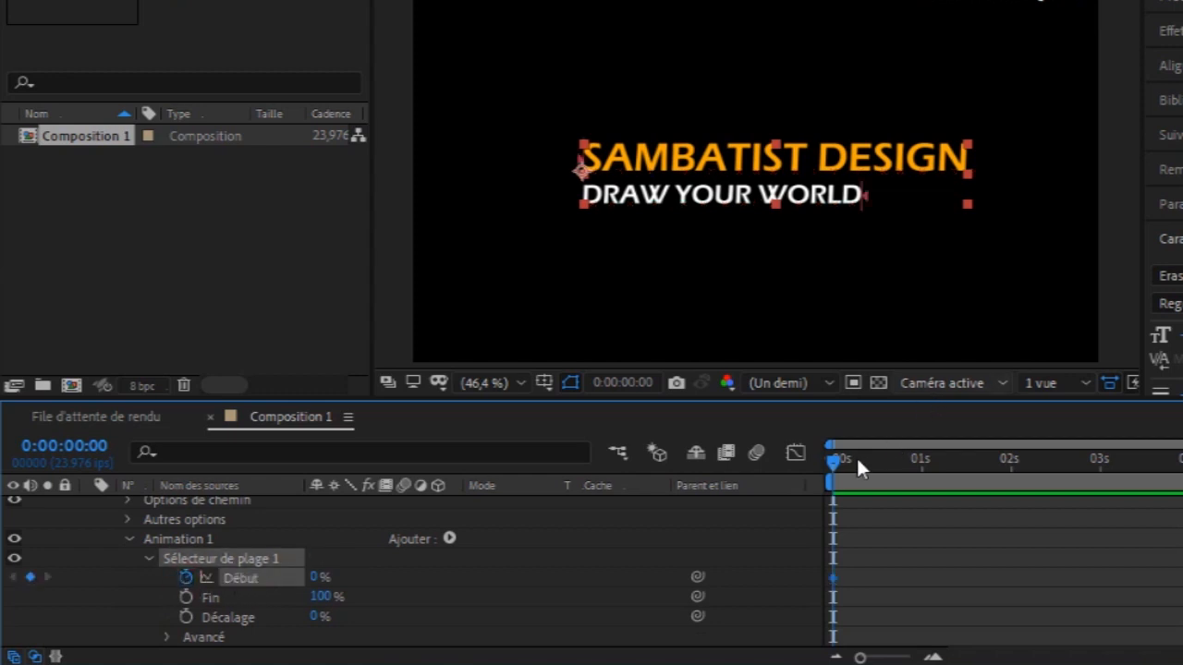
drag(860, 461, 927, 481)
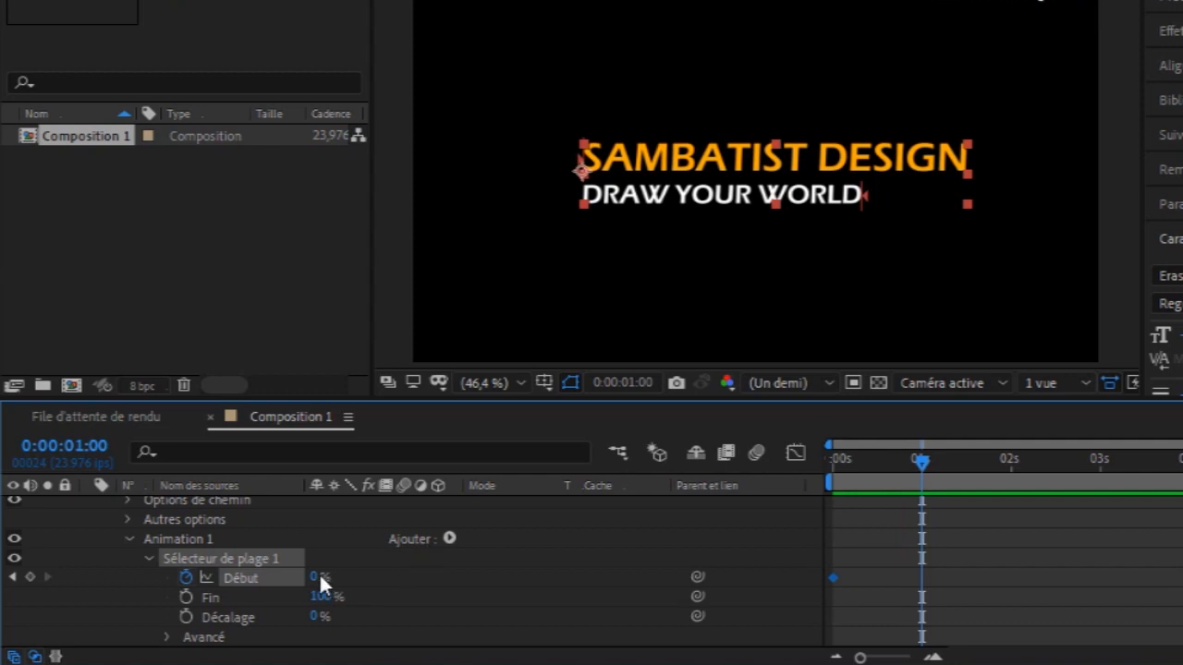
drag(314, 578, 455, 575)
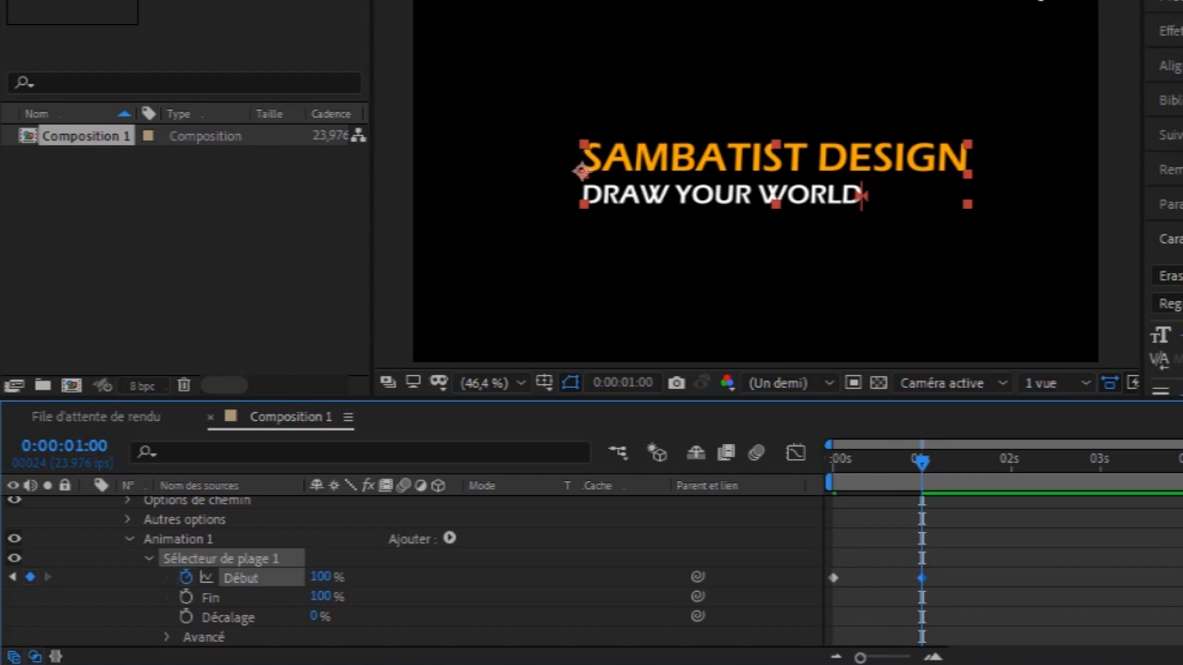
- Keyframe the animator's Position at 0,0 at 0:00:01:00 and 0,154 at 0:00:00:00
scroll(416, 569, down, 1)
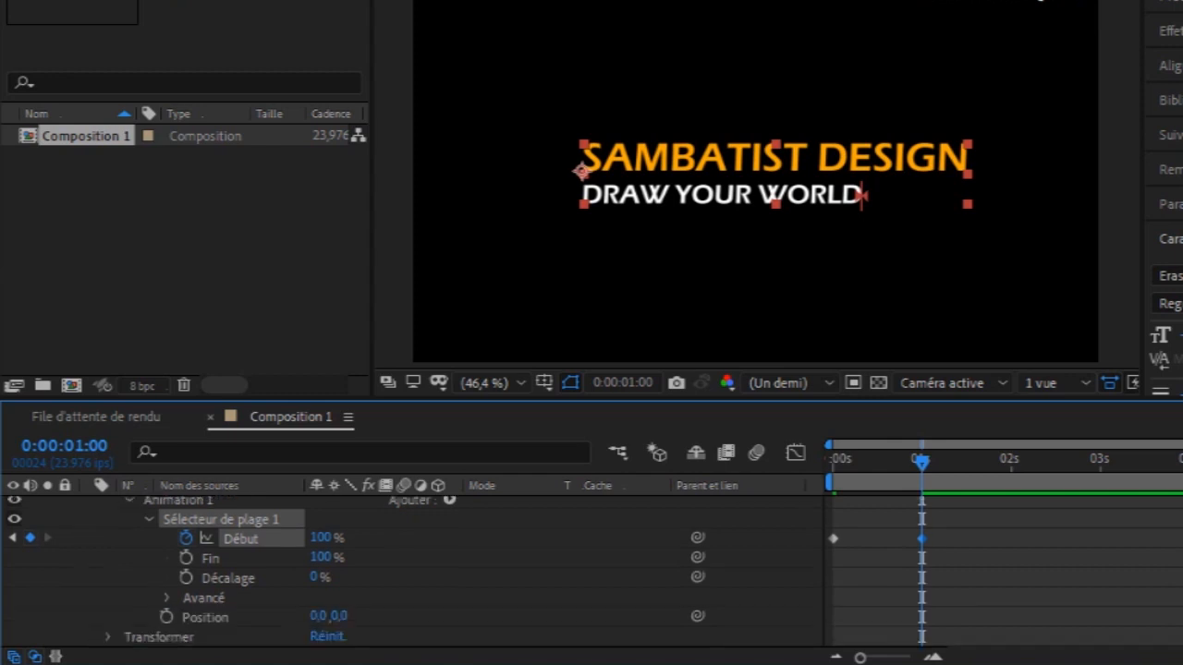
click(166, 617)
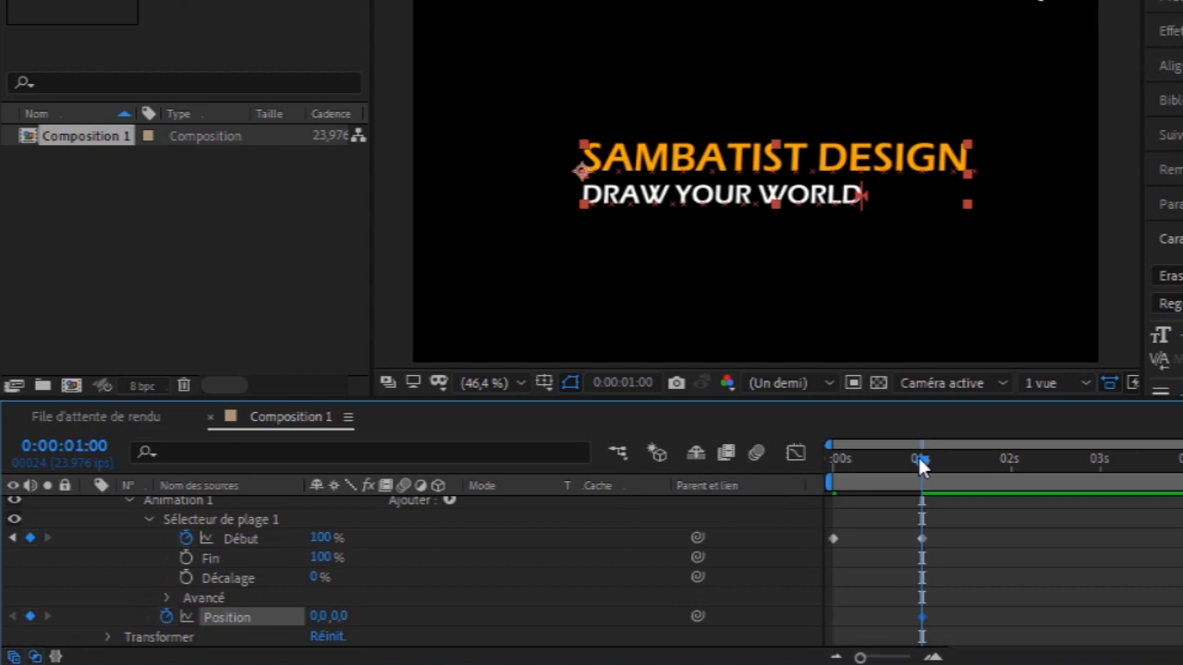
drag(920, 462, 817, 492)
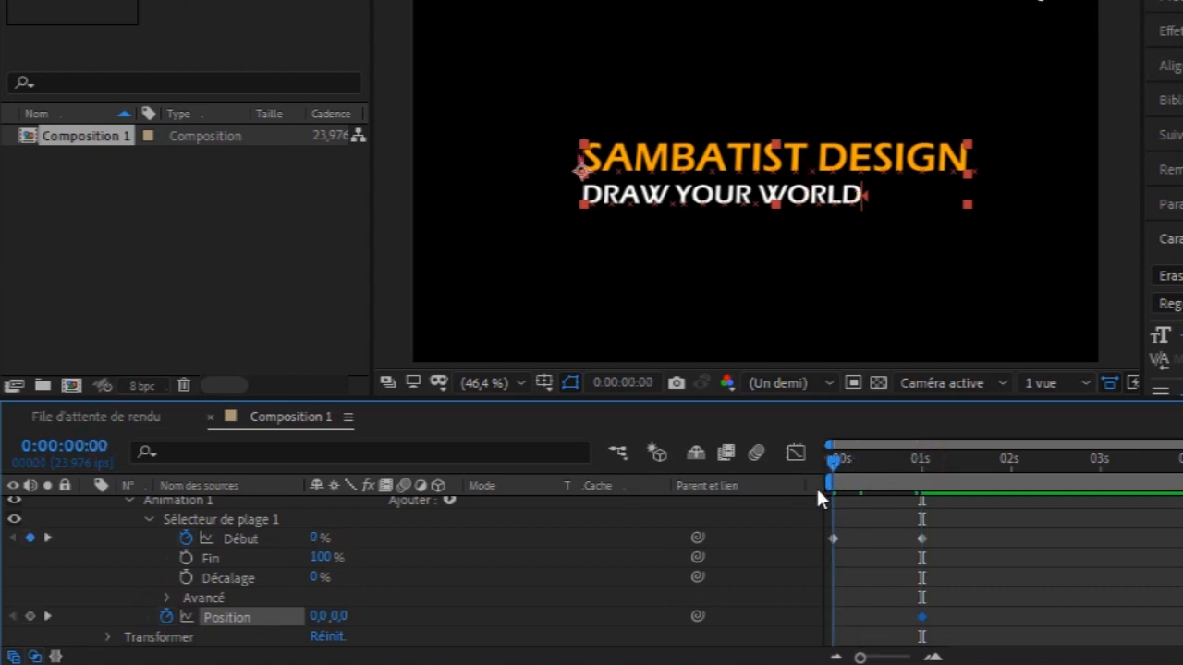
drag(342, 616, 925, 584)
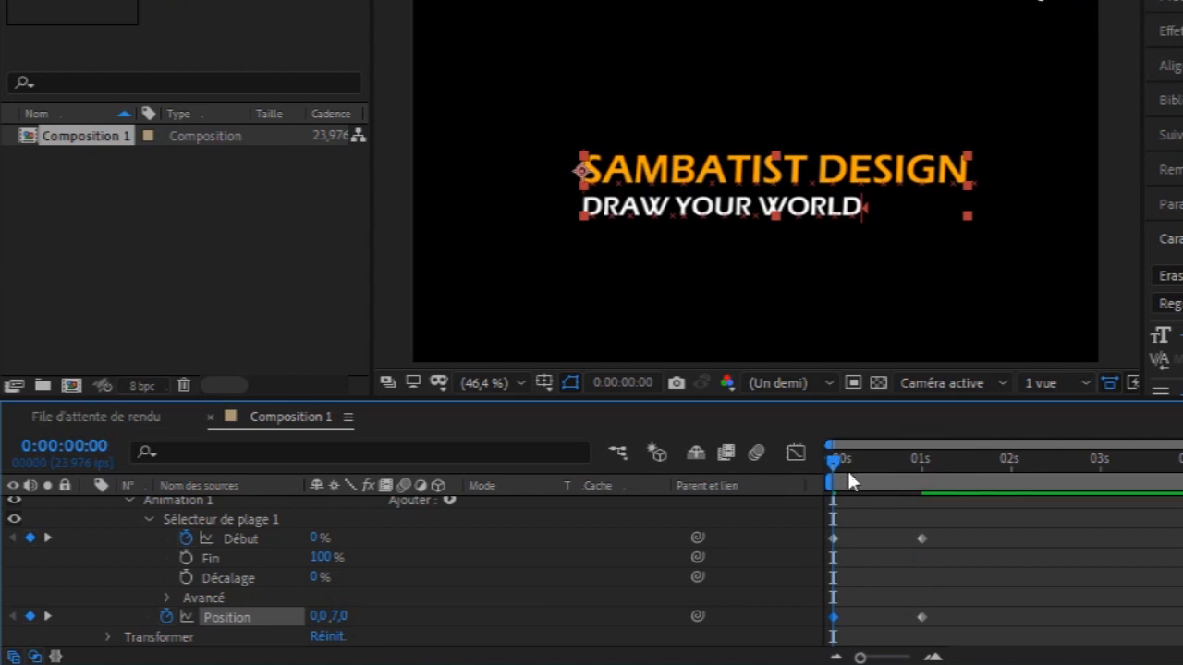
drag(844, 459, 816, 483)
drag(340, 616, 499, 628)
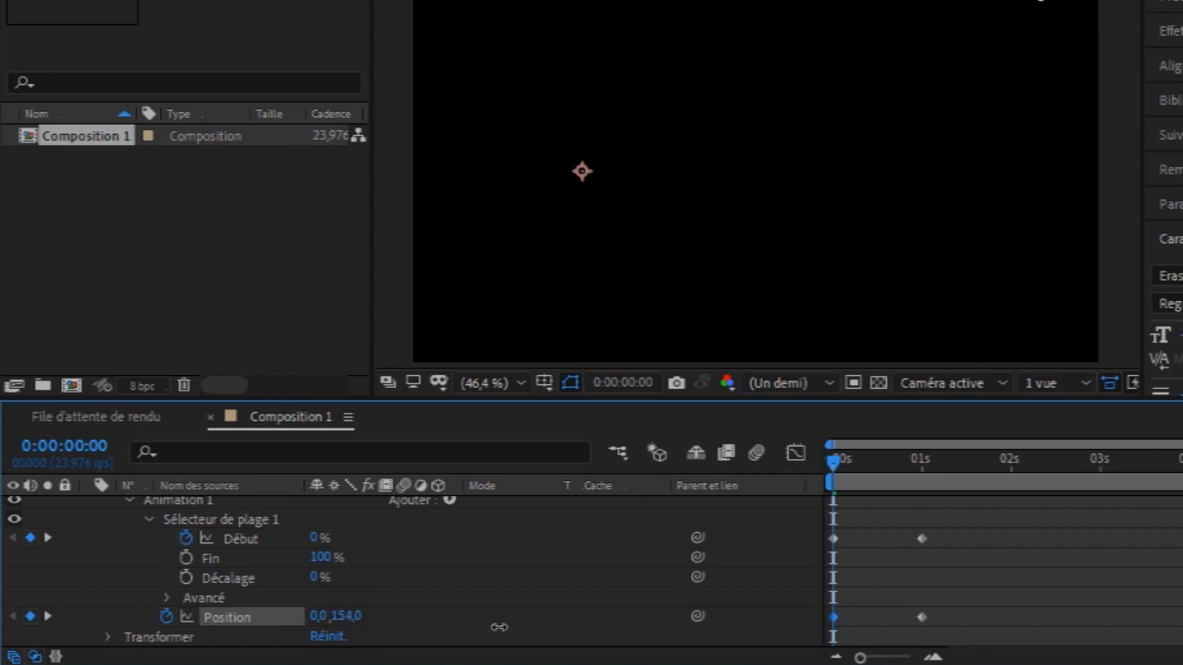
- Scrub through the text's rise to 0:00:01:00 and end the work area at 0:00:02:00
mouse_move(837, 466)
mouse_down()
mouse_move(864, 460)
mouse_move(924, 481)
mouse_move(922, 467)
mouse_up()
drag(1150, 479, 1012, 487)
click(941, 625)
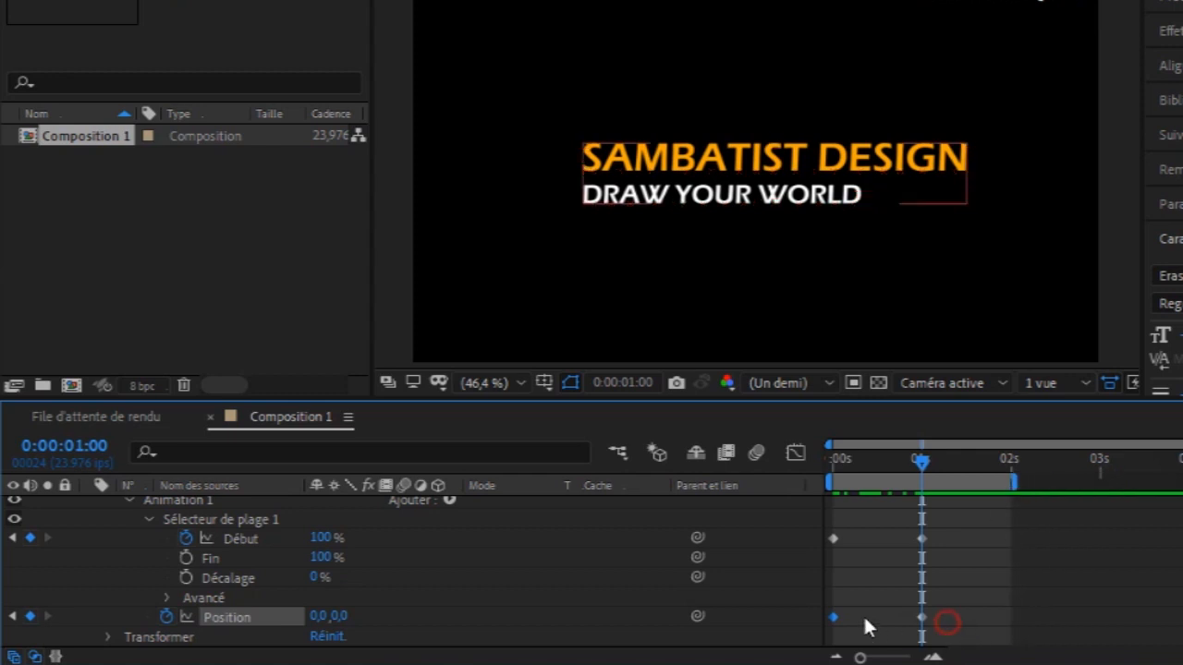
- Apply Easy Ease to all the Début and Position keyframes
drag(813, 538, 950, 625)
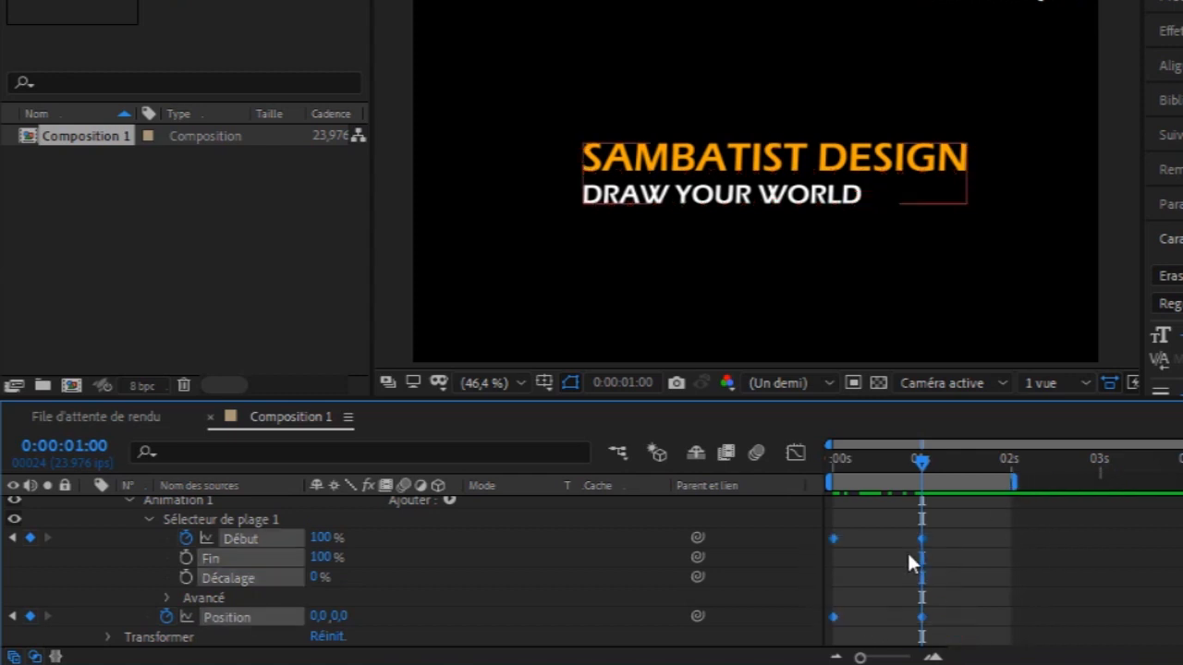
right_click(834, 538)
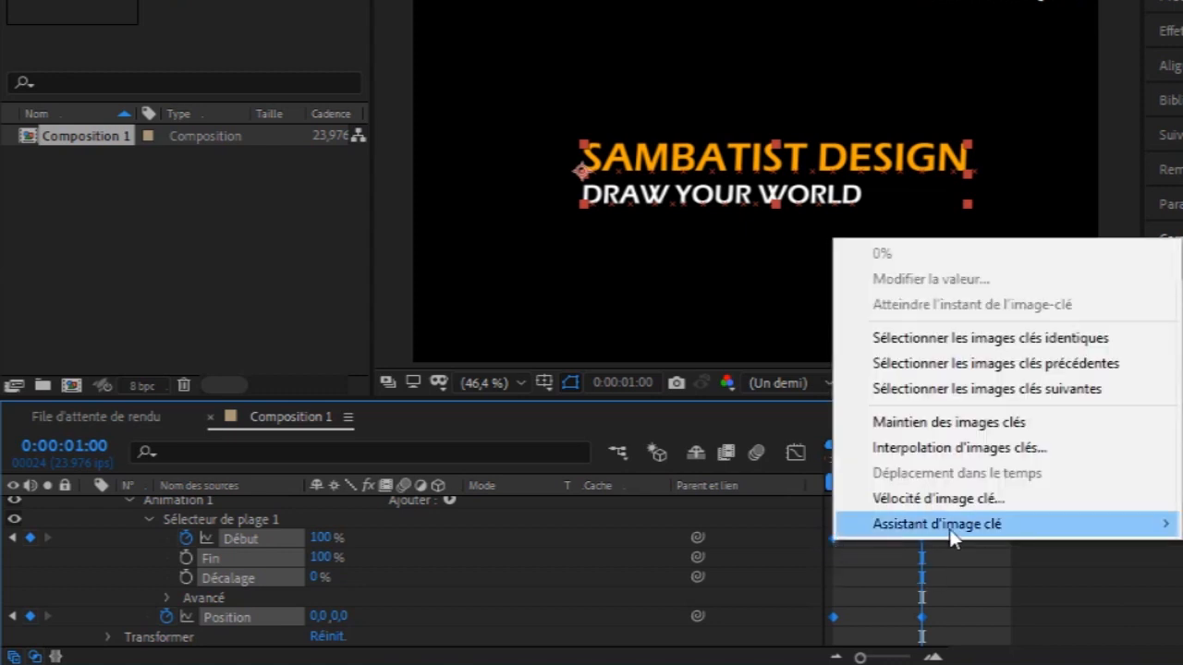
mouse_move(949, 532)
click(1003, 473)
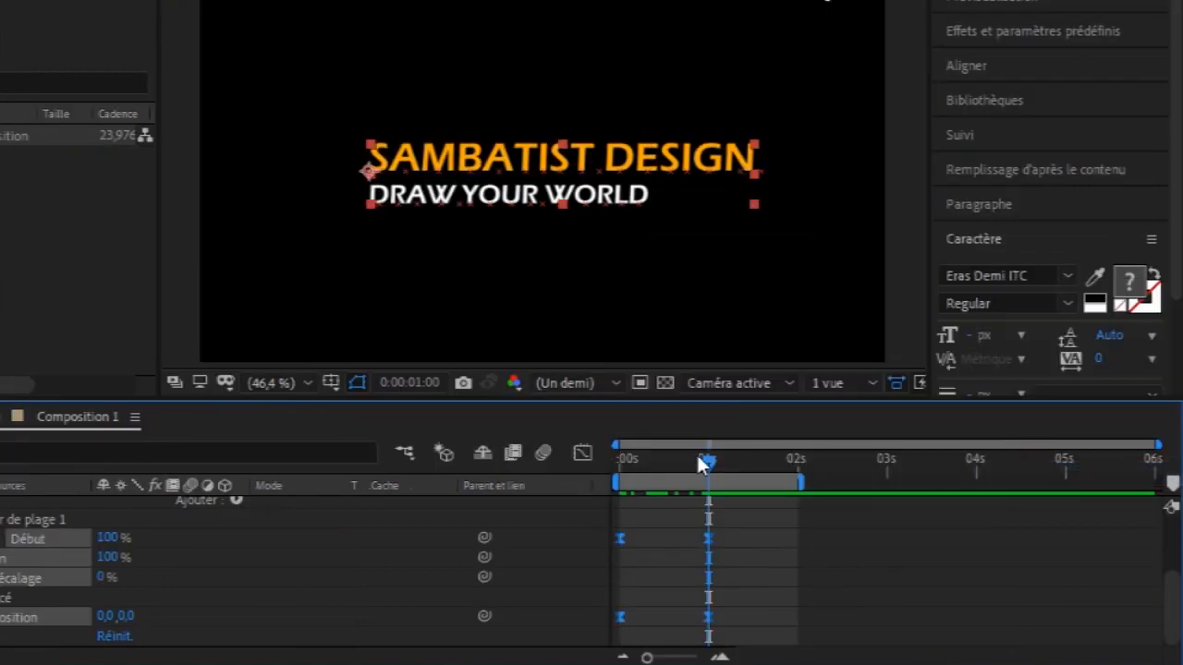
- Preview the eased rising text from the start and reveal the range selector's advanced options
key(Home)
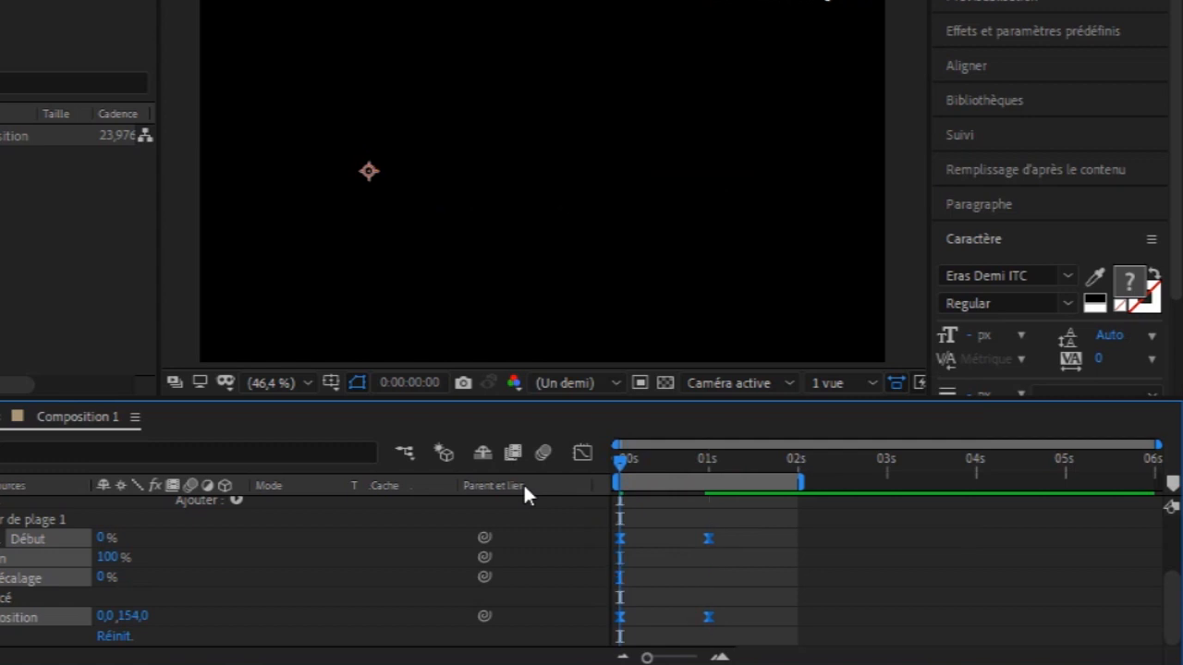
key(space)
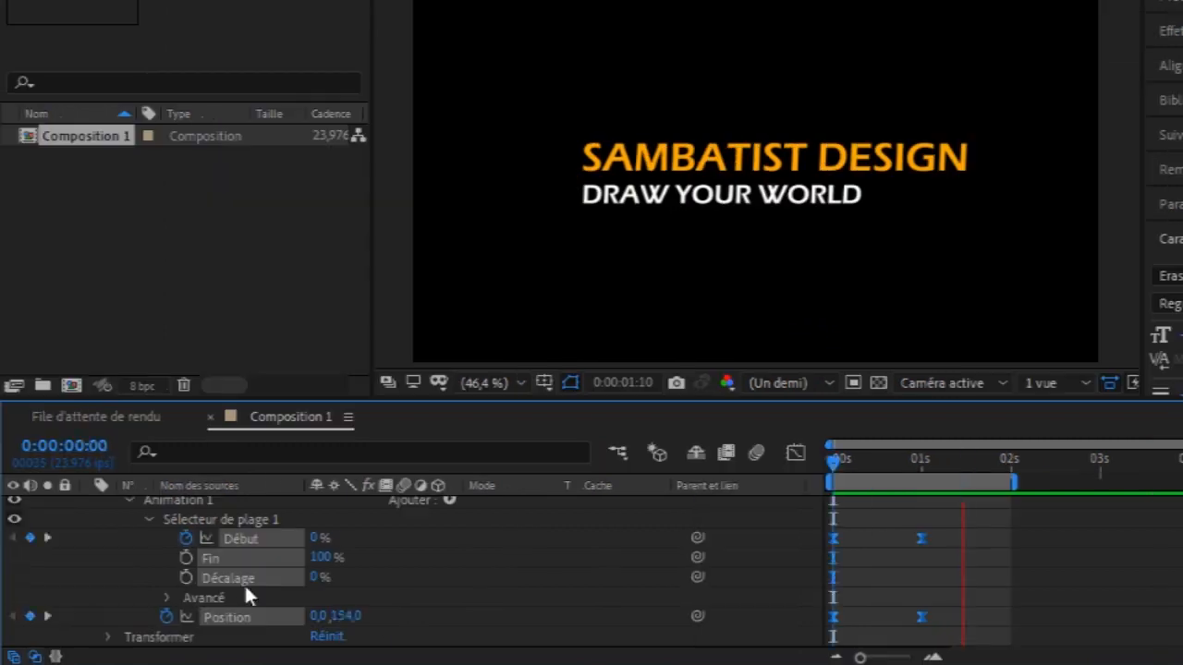
key(space)
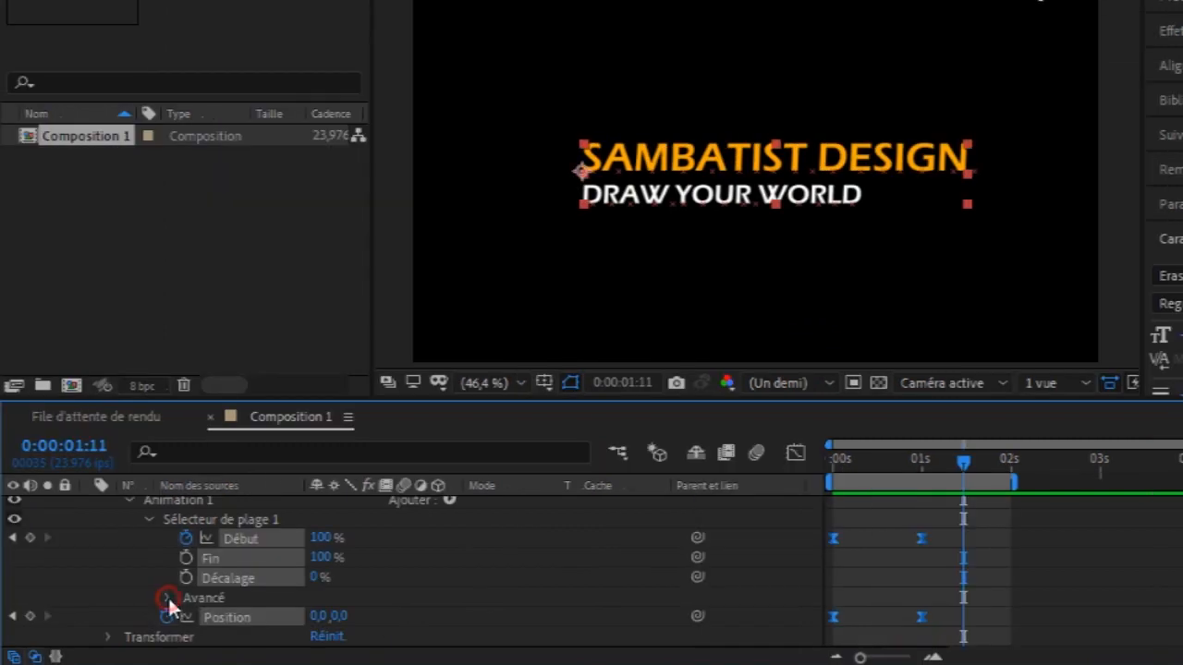
click(168, 598)
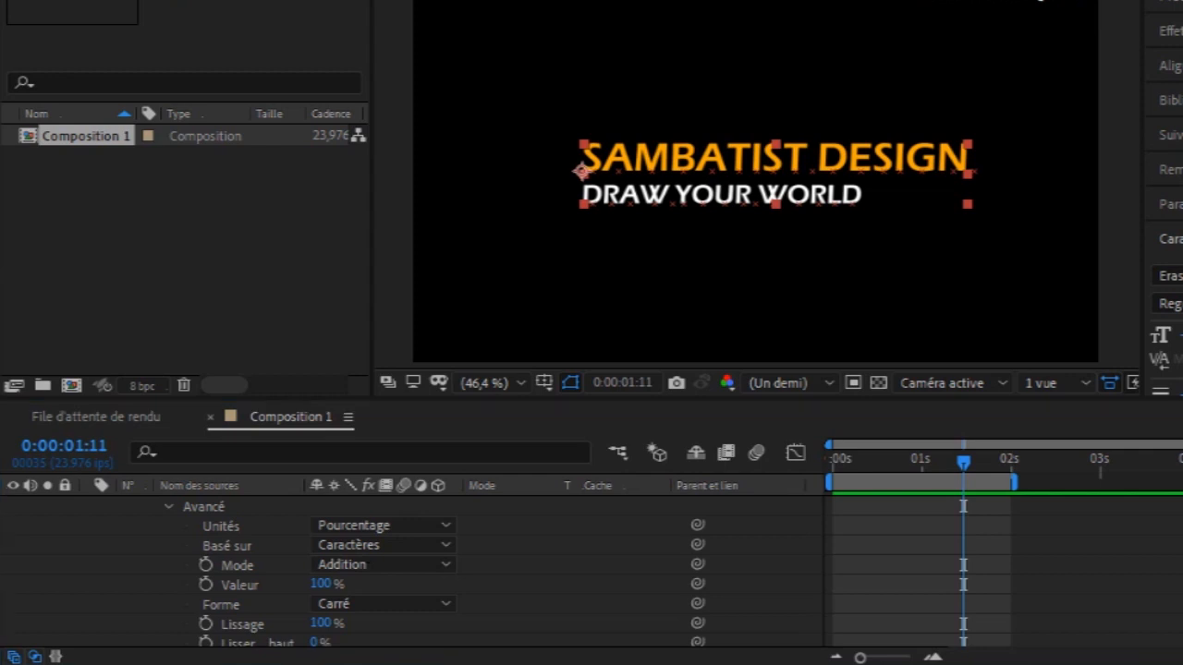
- Set Basé sur to Mots for the rising text and preview the word-by-word animation from the start
click(450, 549)
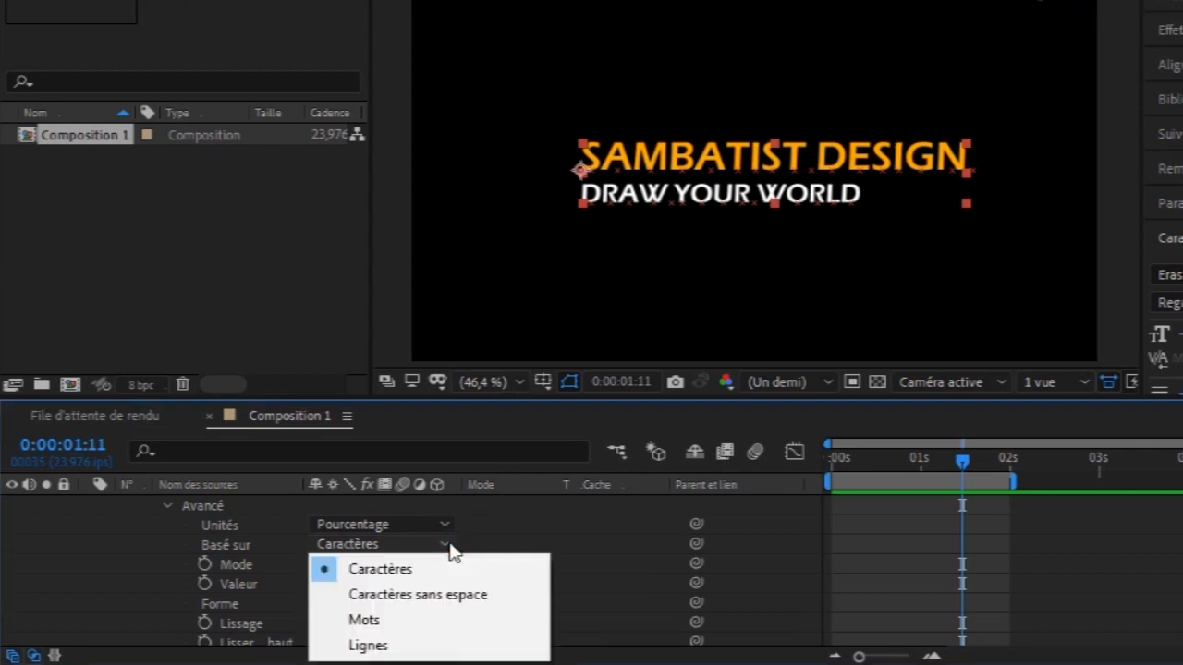
click(390, 622)
key(space)
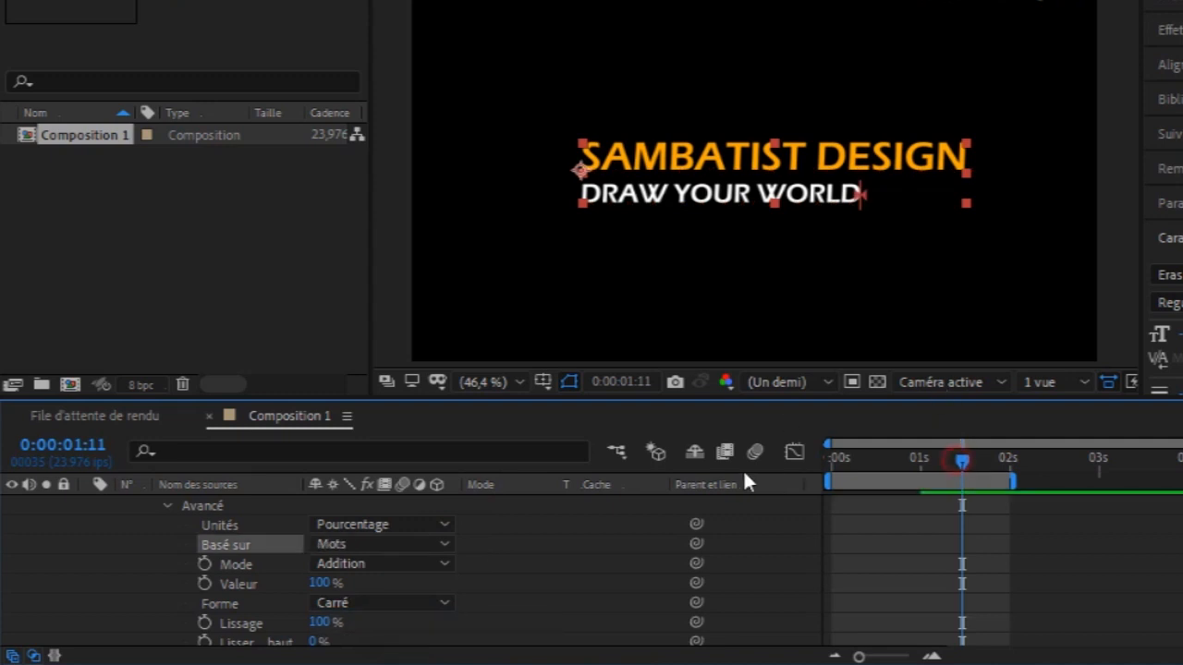
key(Home)
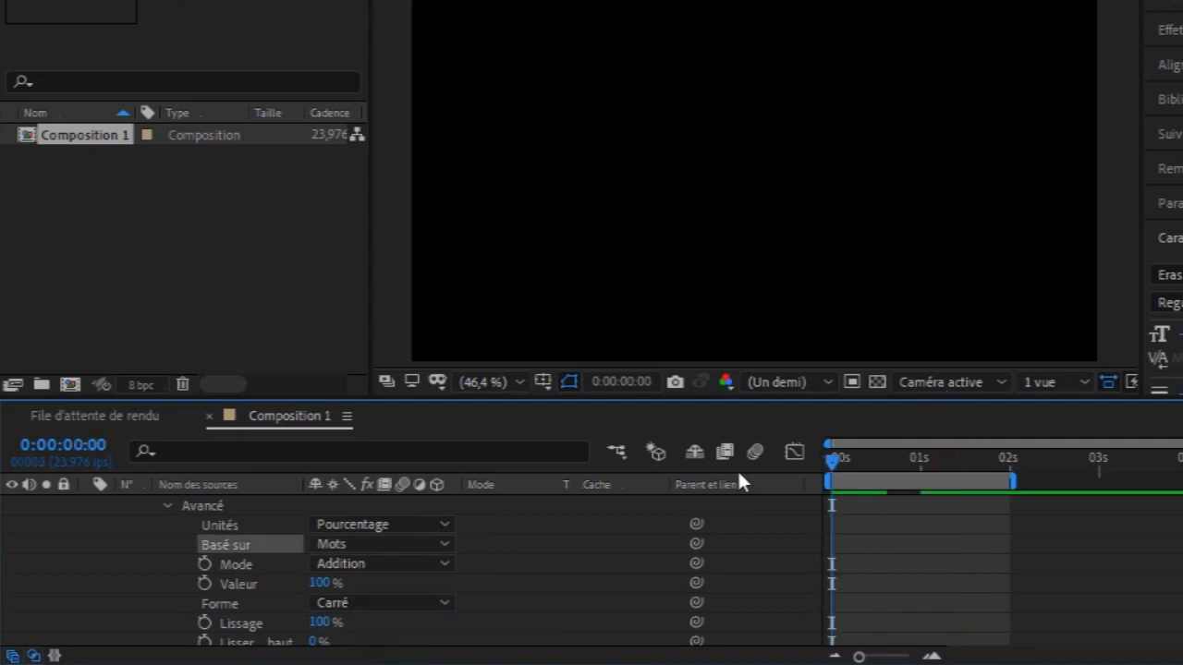
key(space)
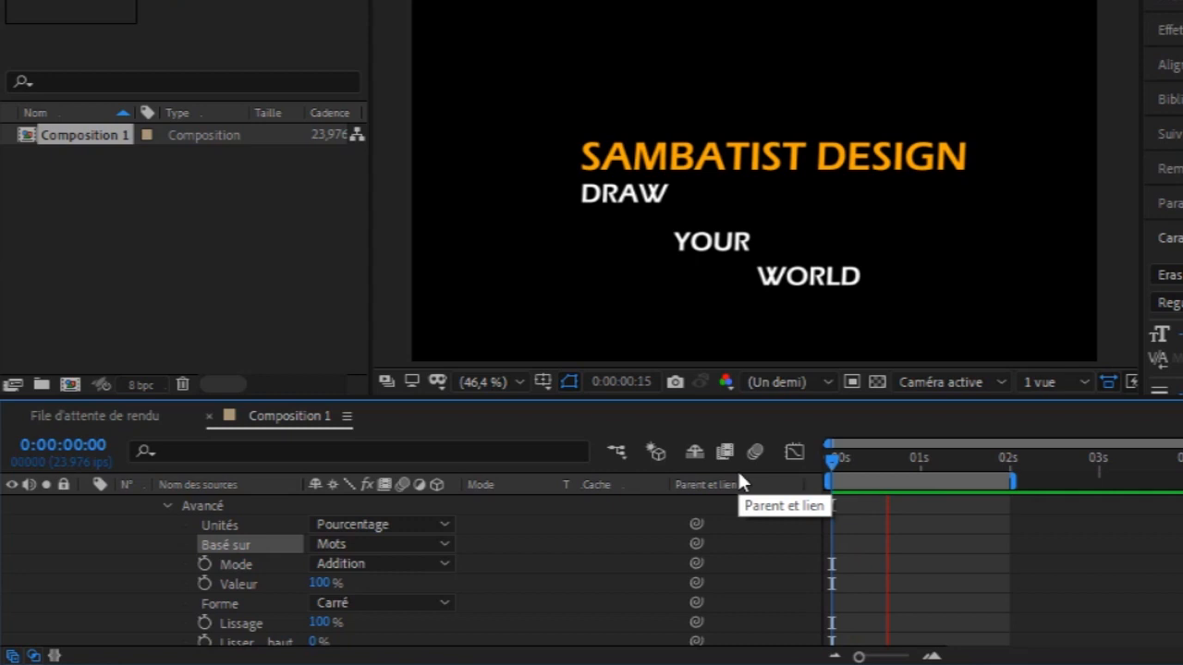
key(space)
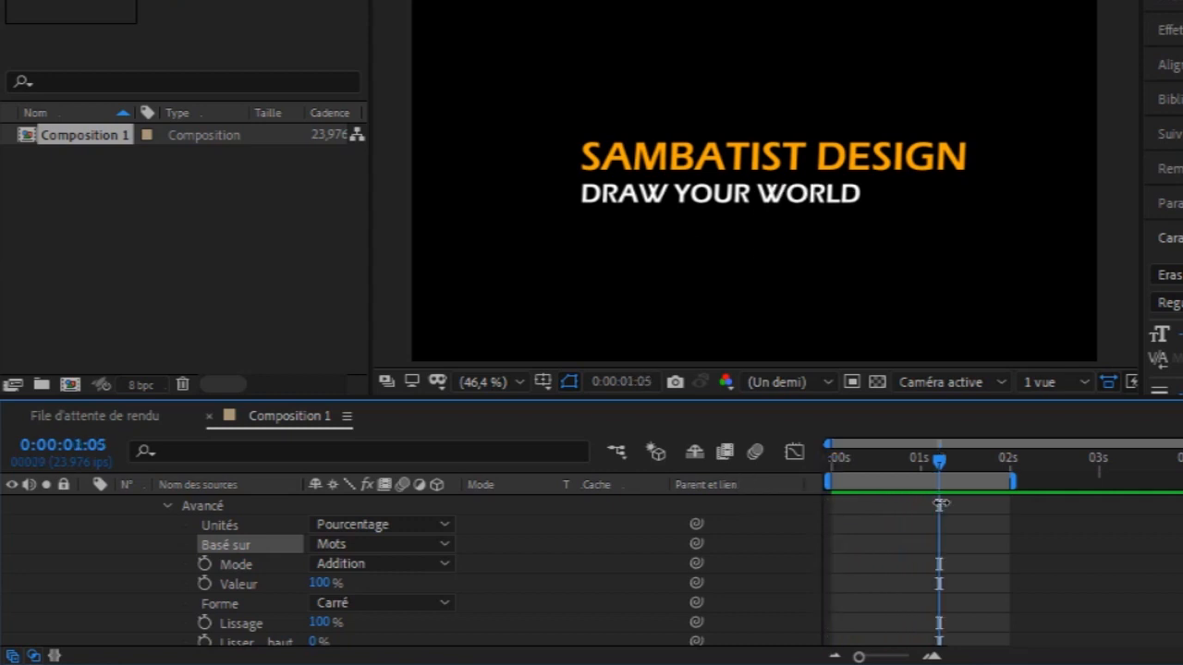
- Set Basé sur to Lignes for the rising text and preview the line-by-line animation from the start
click(442, 545)
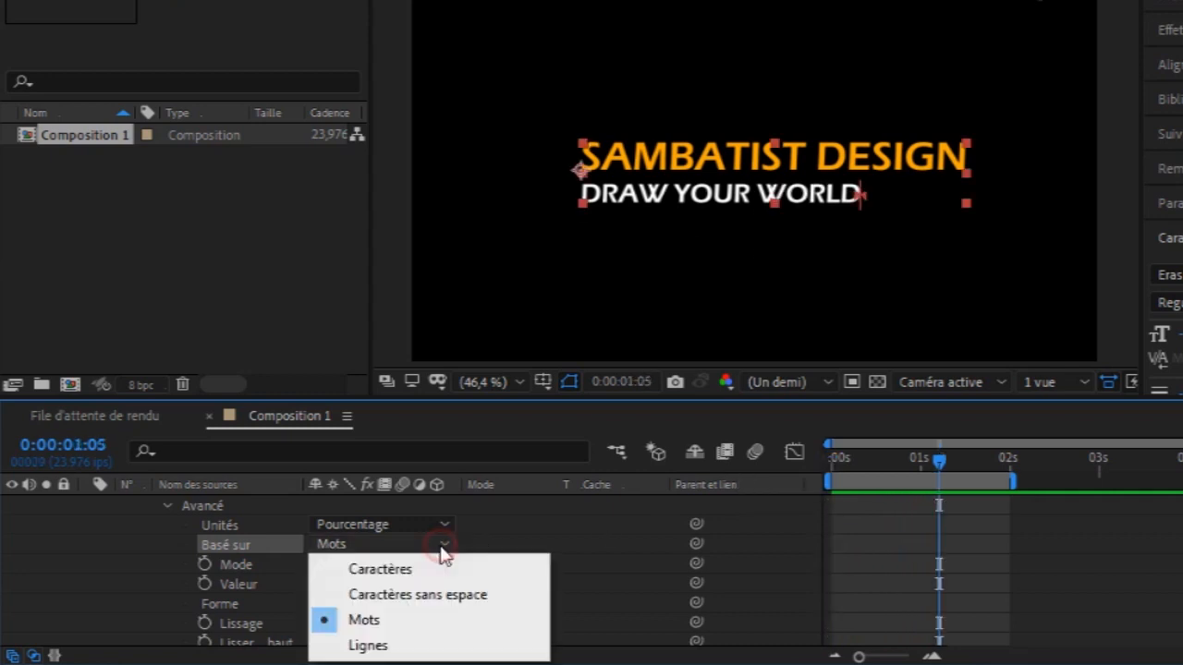
click(392, 647)
click(940, 457)
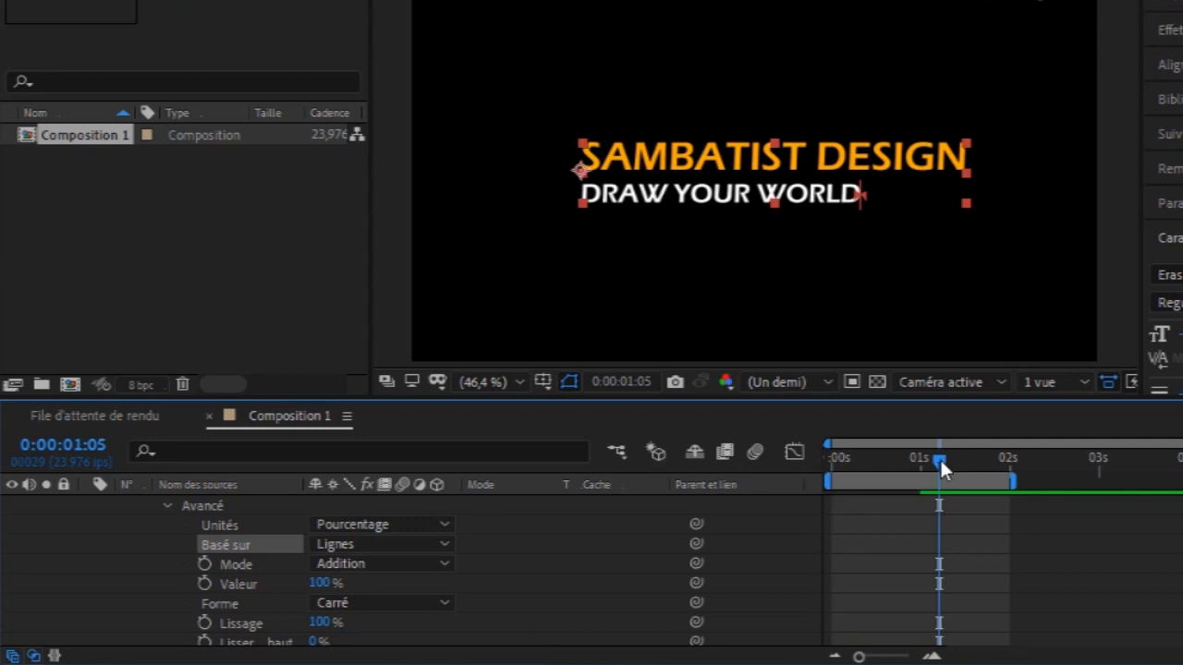
key(space)
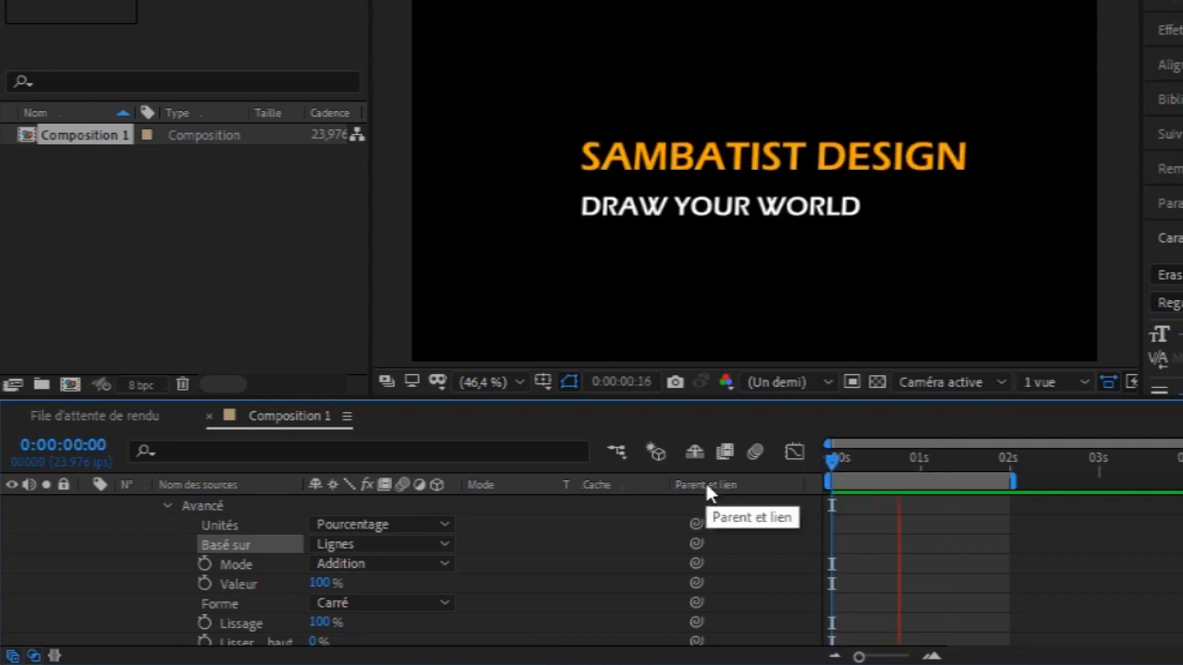
key(space)
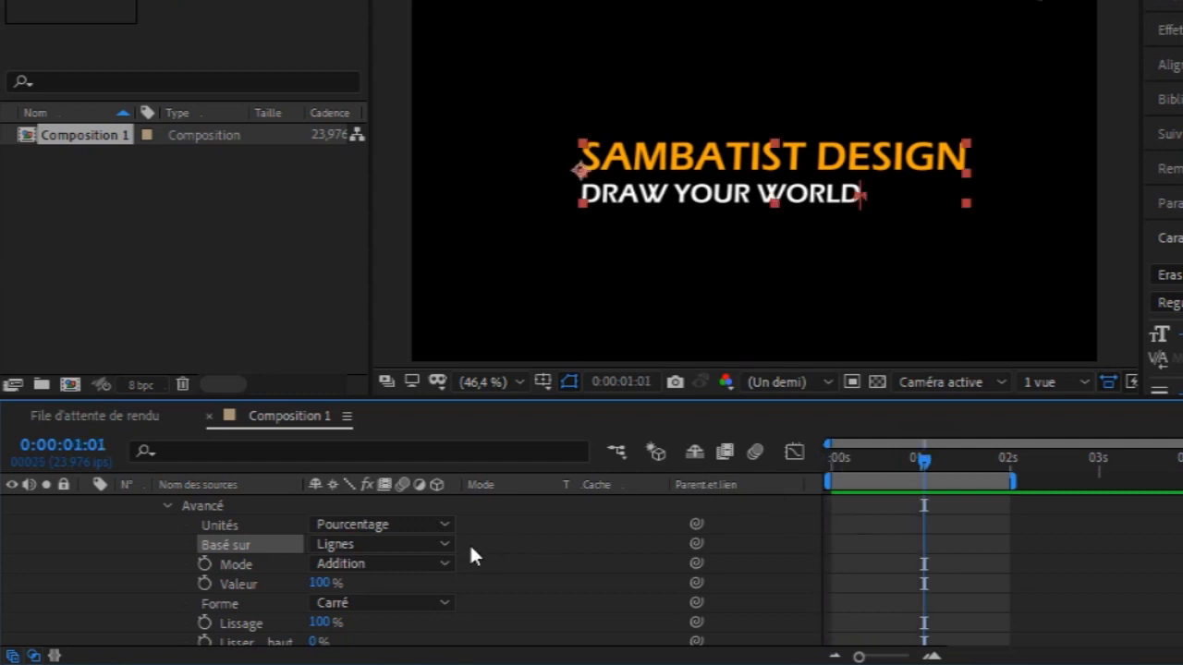
- Set Basé sur back to Mots and replay the word-by-word text animation from the start
click(442, 545)
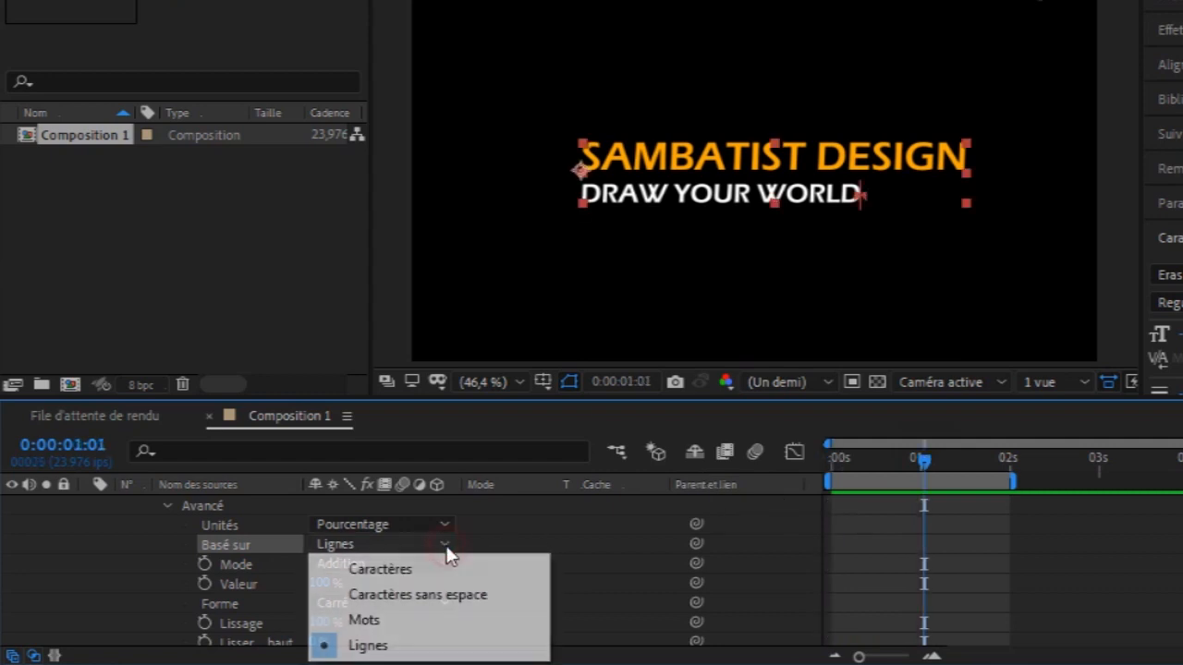
click(396, 630)
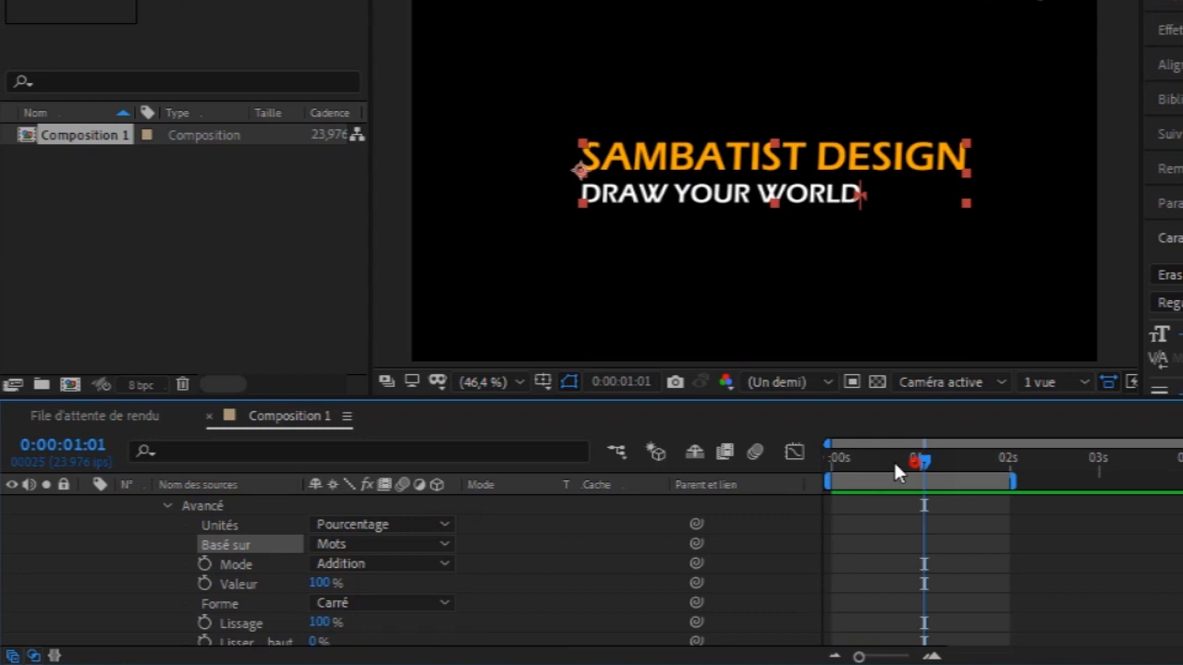
key(Home)
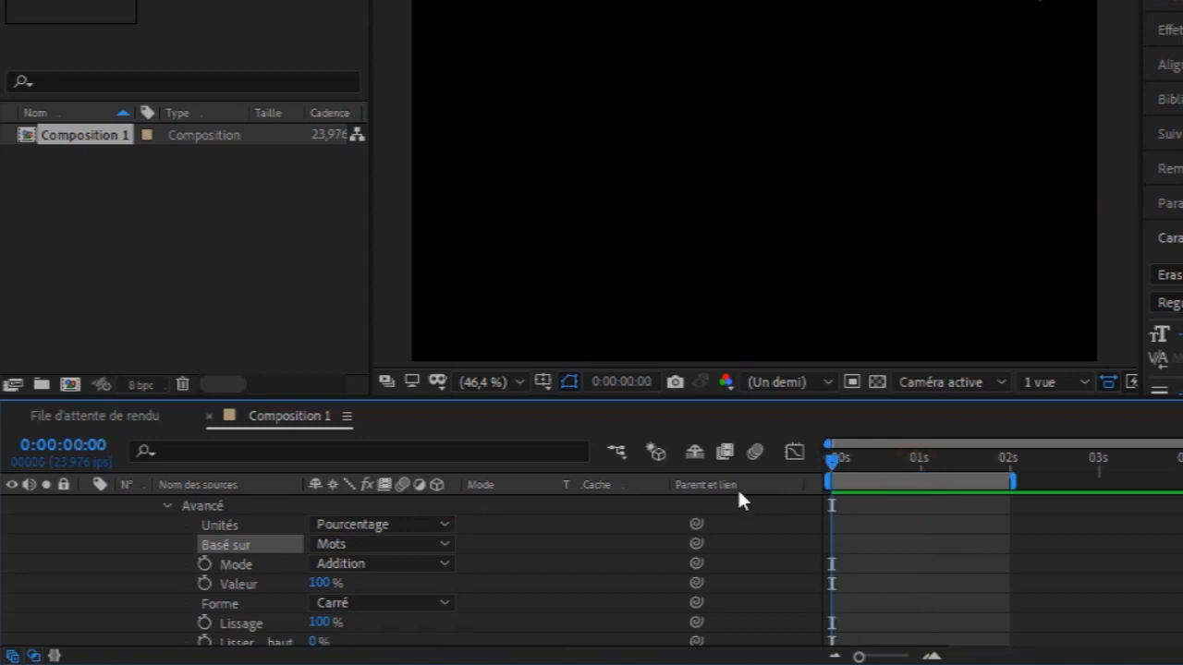
key(space)
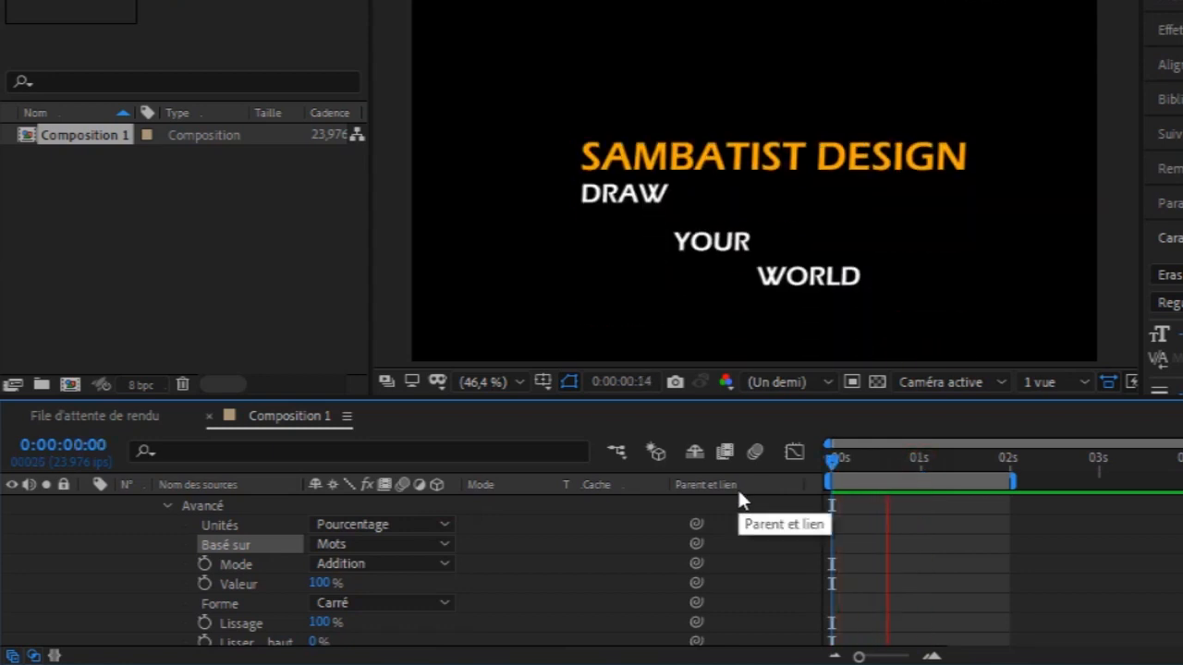
key(space)
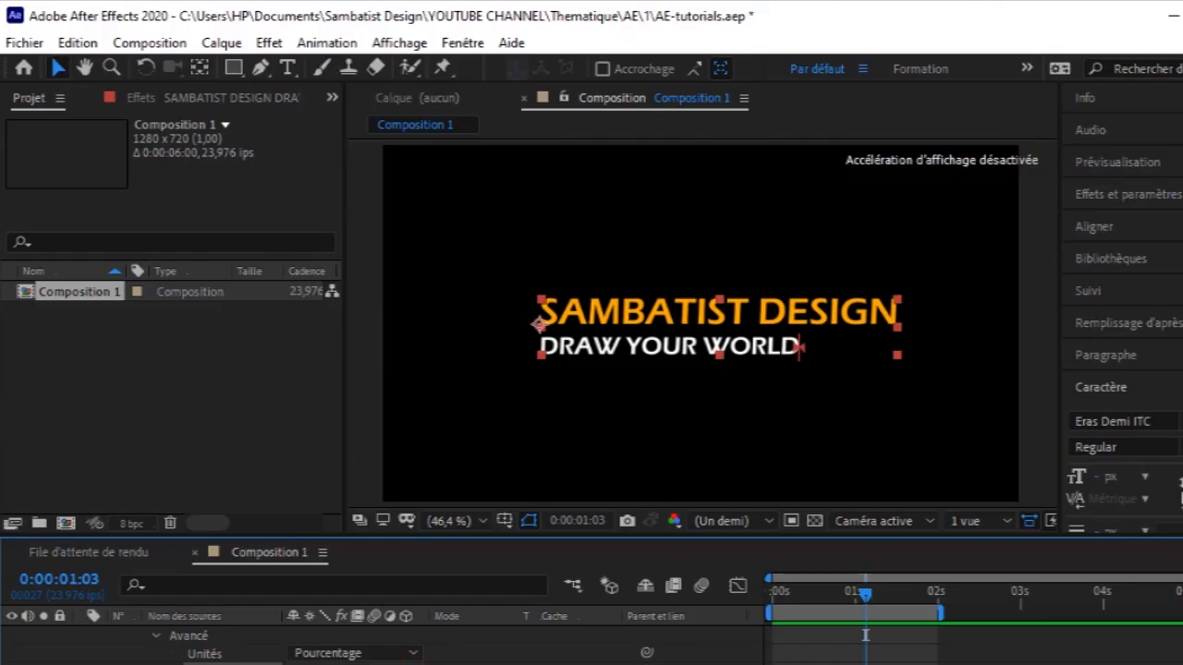
drag(865, 593, 648, 618)
key(space)
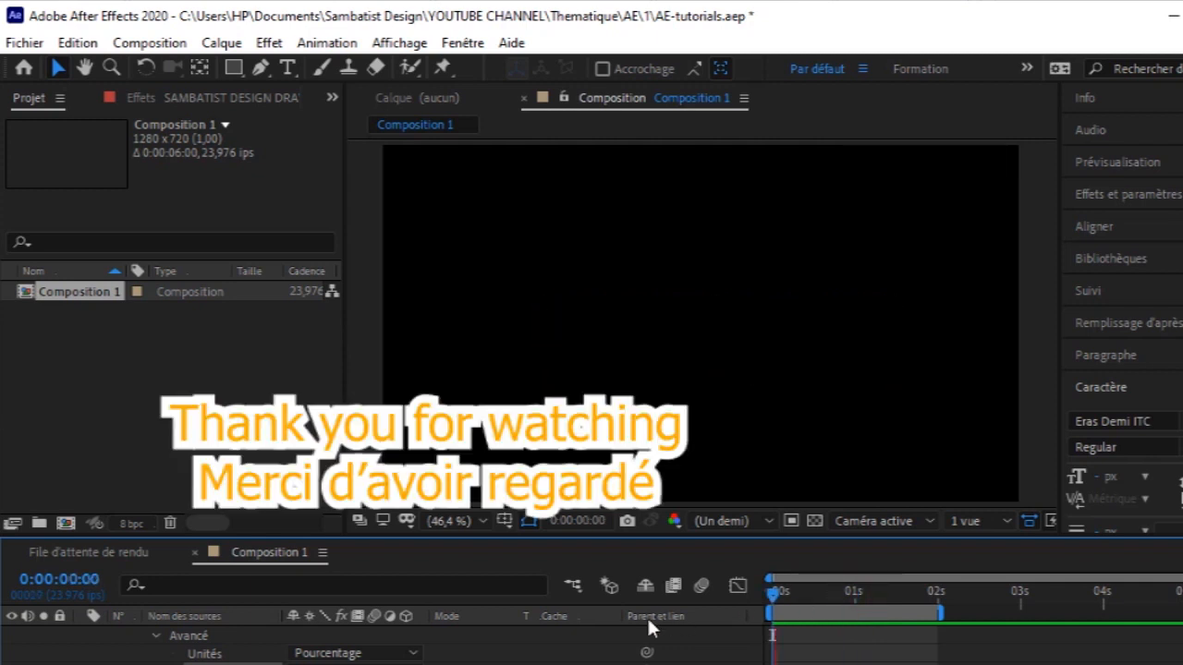